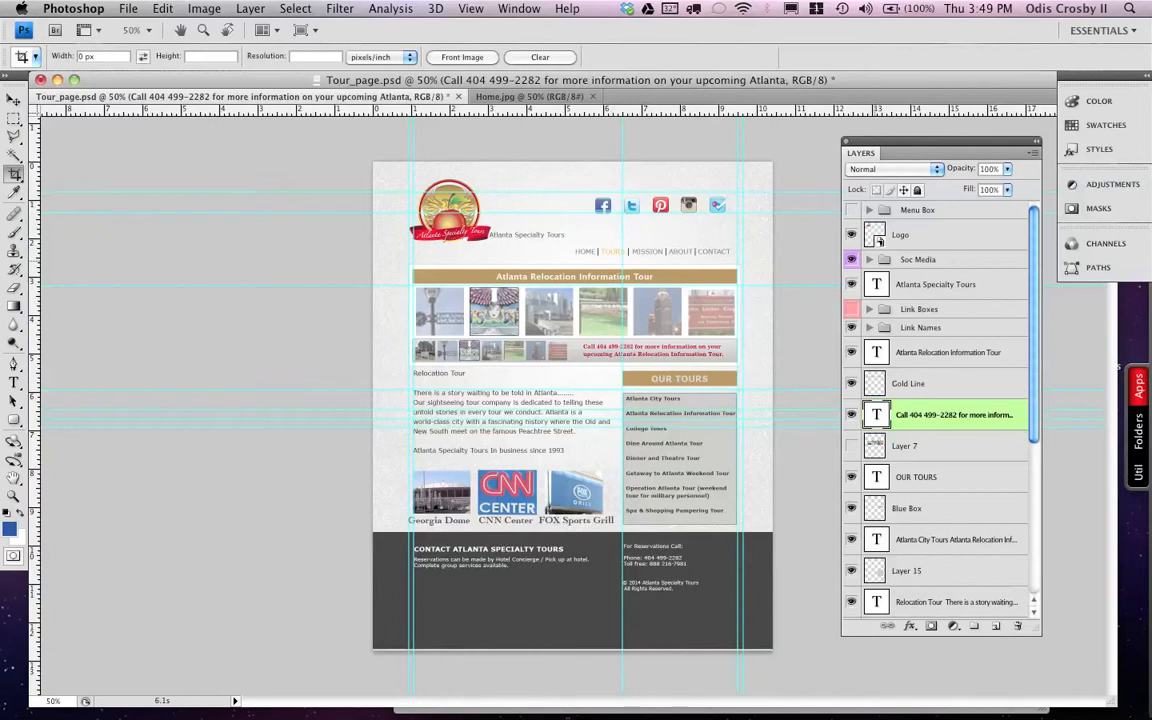
Toggle the Soc Media layer group's visibility off and back on to check which page elements it contains
{"action": "left_click", "coordinate": [868, 259]}
{"action": "left_click", "coordinate": [868, 259]}
{"action": "left_click", "coordinate": [868, 259]}
{"action": "left_click", "coordinate": [868, 259]}
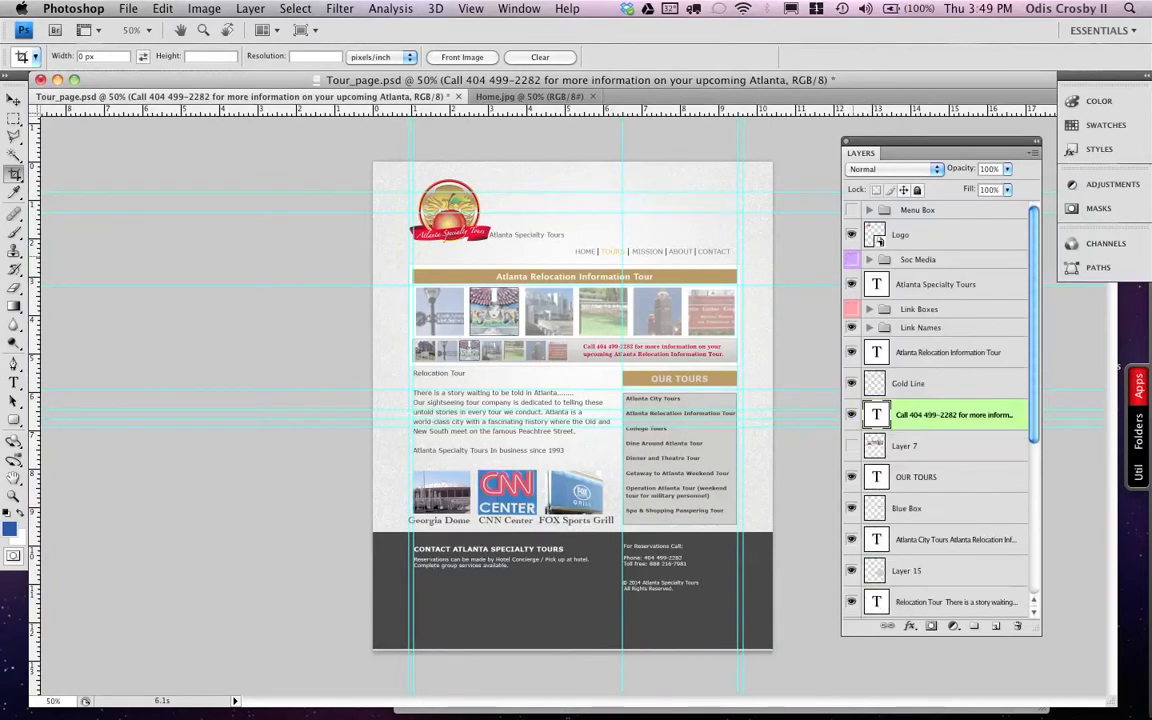
{"action": "left_click", "coordinate": [851, 259]}
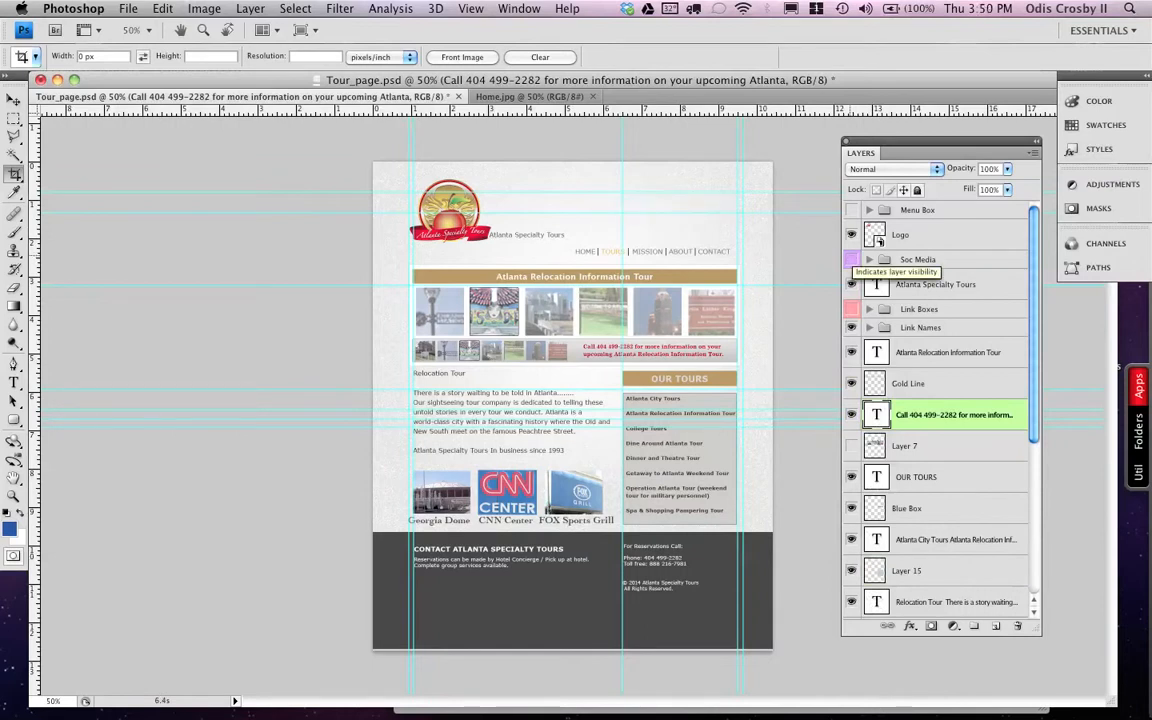
{"action": "left_click", "coordinate": [851, 259]}
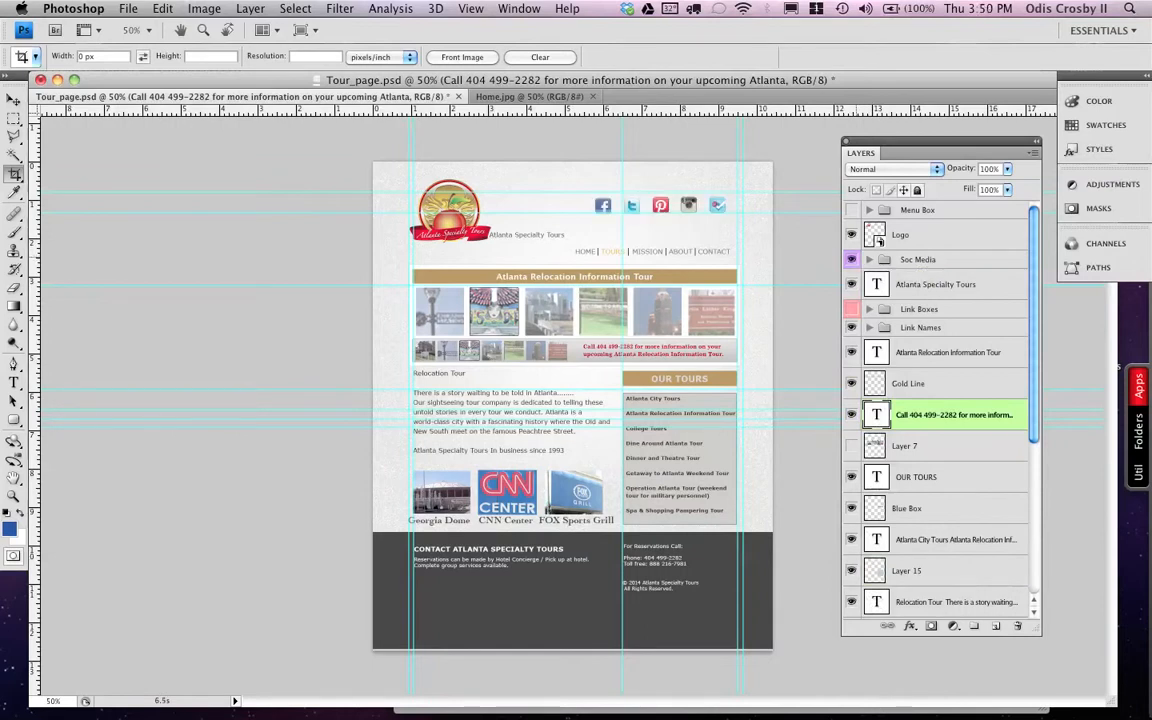
{"action": "left_click", "coordinate": [869, 259]}
{"action": "left_click", "coordinate": [869, 259]}
Check the Link Names, Atlanta Relocation Information Tour, Gold Line and OUR TOURS layers by toggling their visibility off and on
{"action": "left_click", "coordinate": [869, 327]}
{"action": "left_click", "coordinate": [869, 327]}
{"action": "left_click", "coordinate": [851, 327]}
{"action": "left_click", "coordinate": [851, 352]}
{"action": "left_click", "coordinate": [851, 352]}
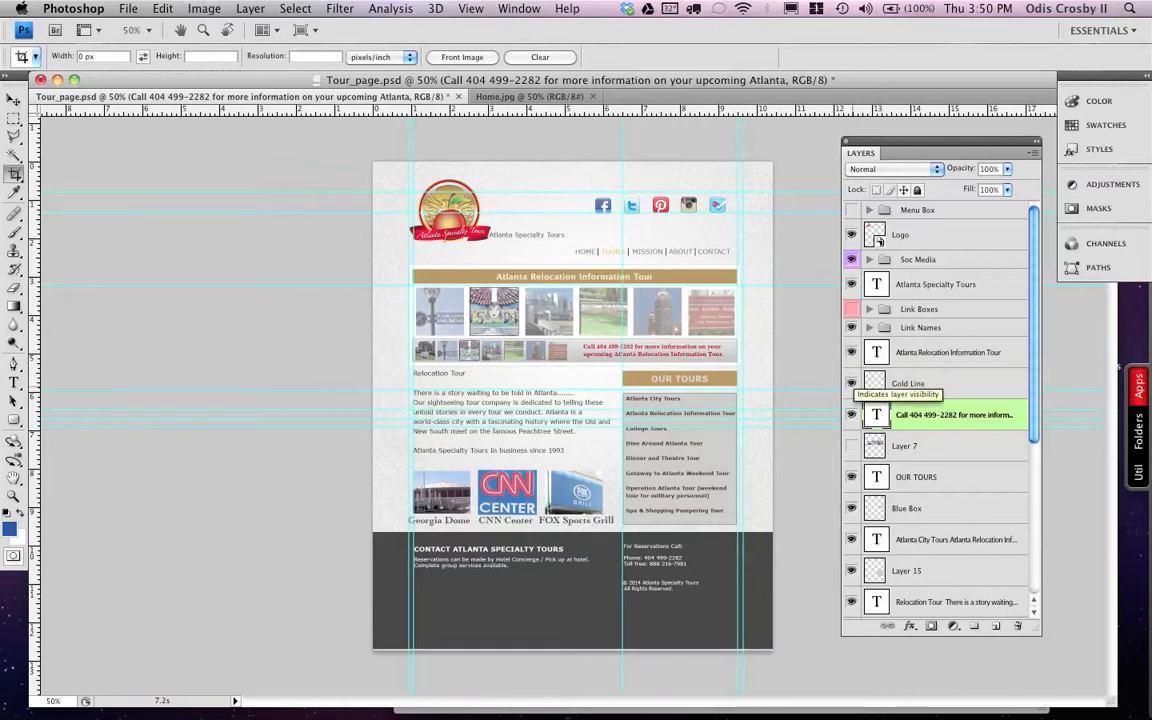
{"action": "left_click", "coordinate": [851, 383]}
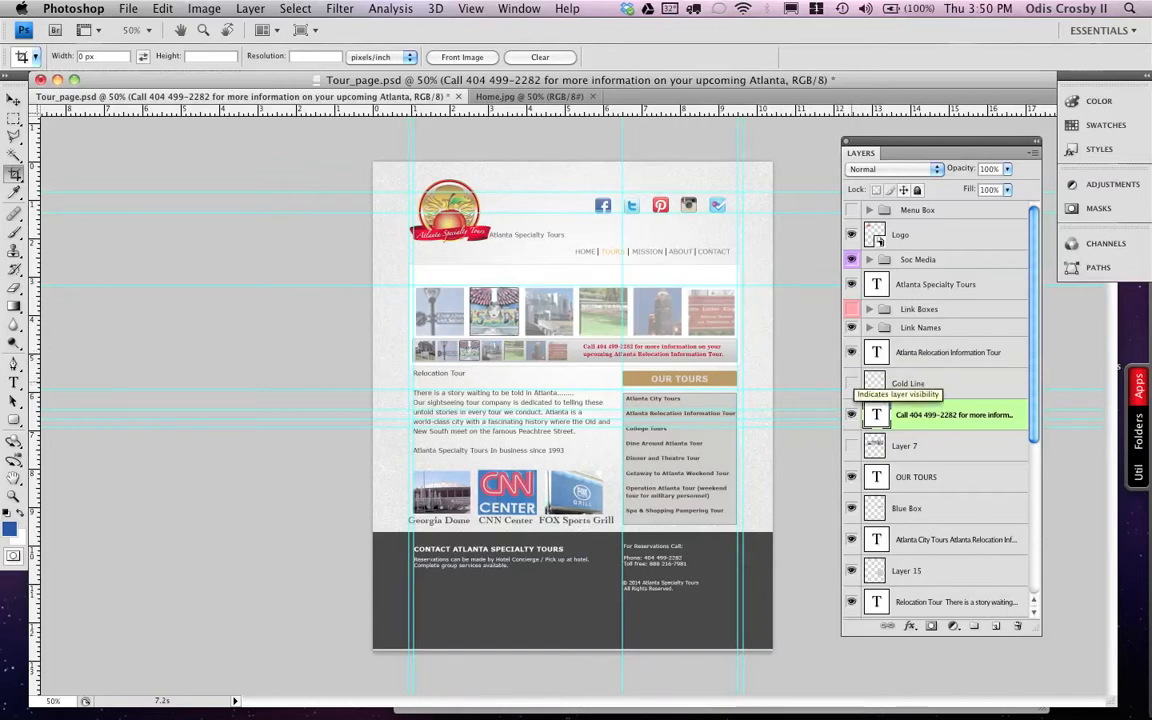
{"action": "left_click", "coordinate": [851, 383]}
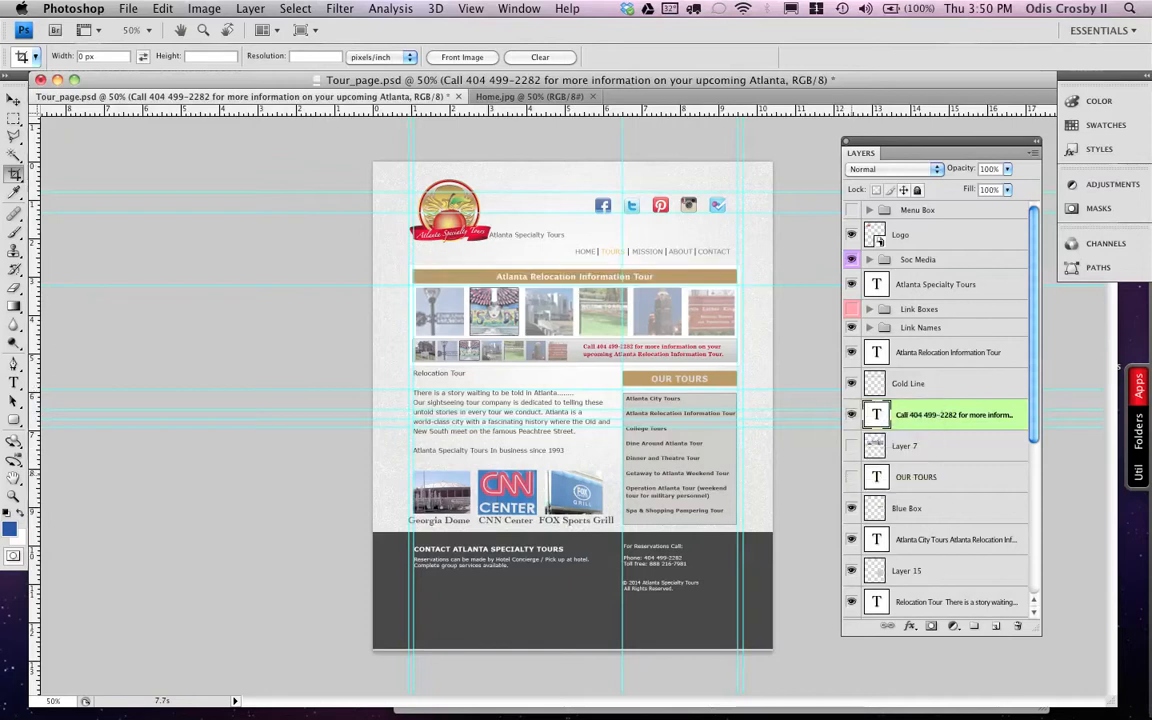
{"action": "left_click", "coordinate": [851, 445]}
Check that the Relocation Tour paragraph is live text by highlighting part of it with the Type tool, then return to the Move tool
{"action": "left_click", "coordinate": [14, 362]}
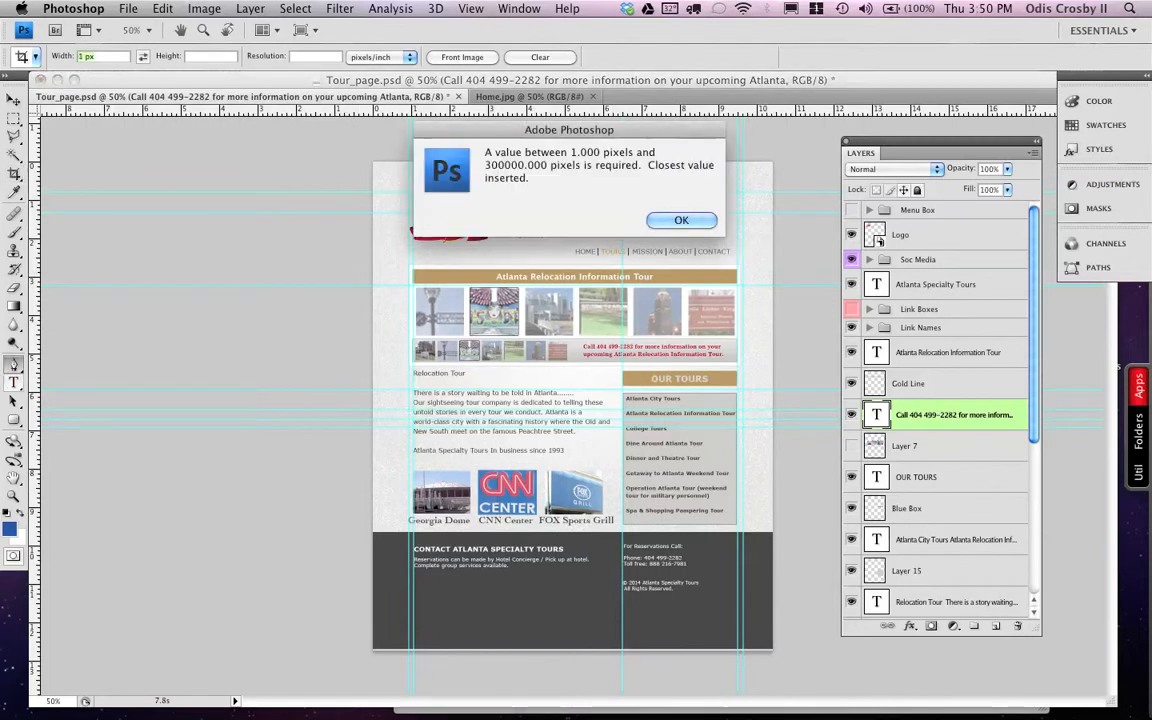
{"action": "key", "text": "Return"}
{"action": "key", "text": "t"}
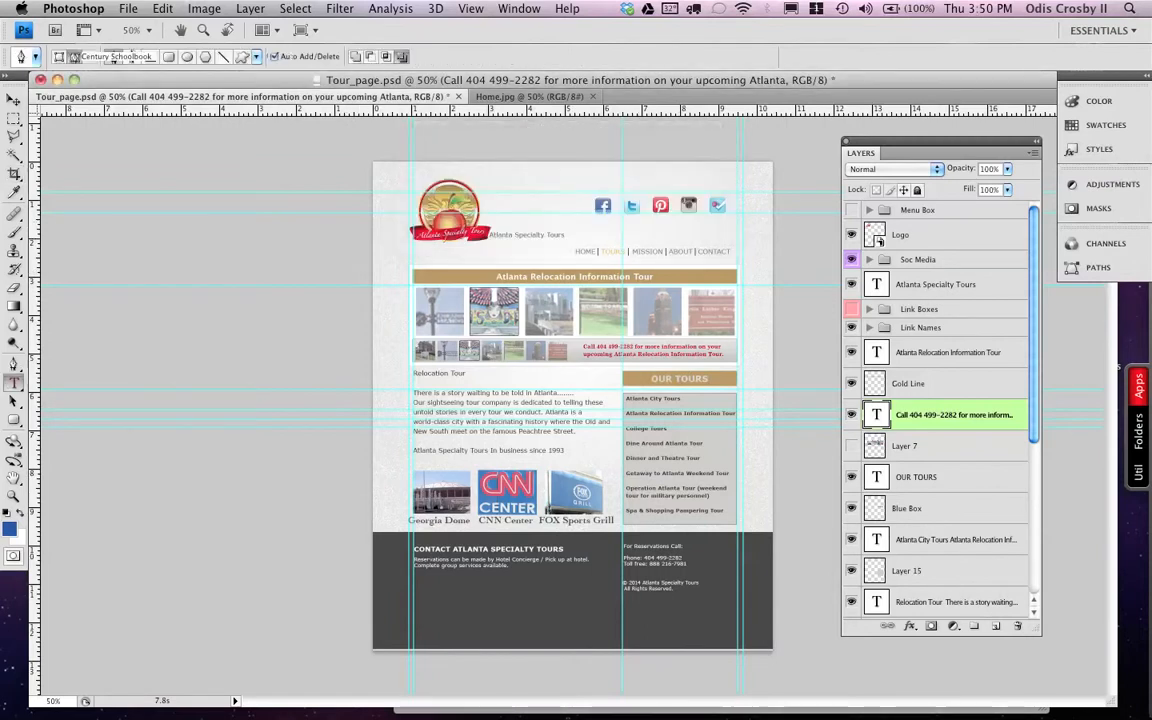
{"action": "left_click_drag", "start_coordinate": [481, 402], "coordinate": [564, 421]}
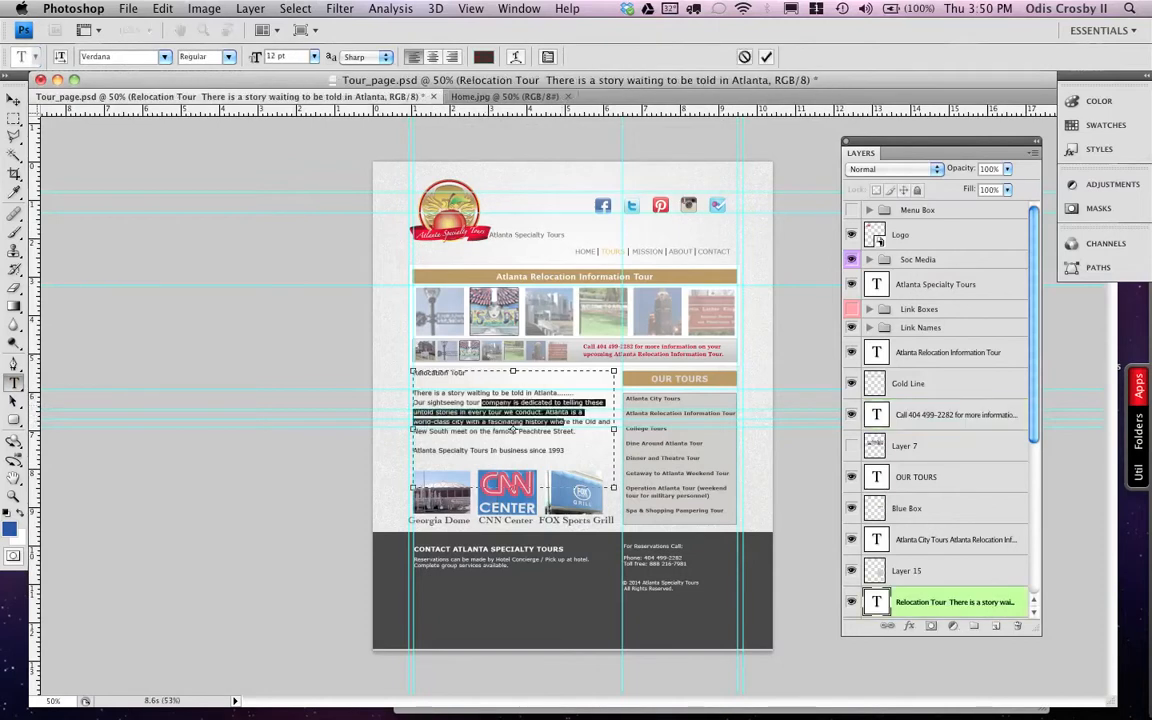
{"action": "left_click", "coordinate": [14, 100]}
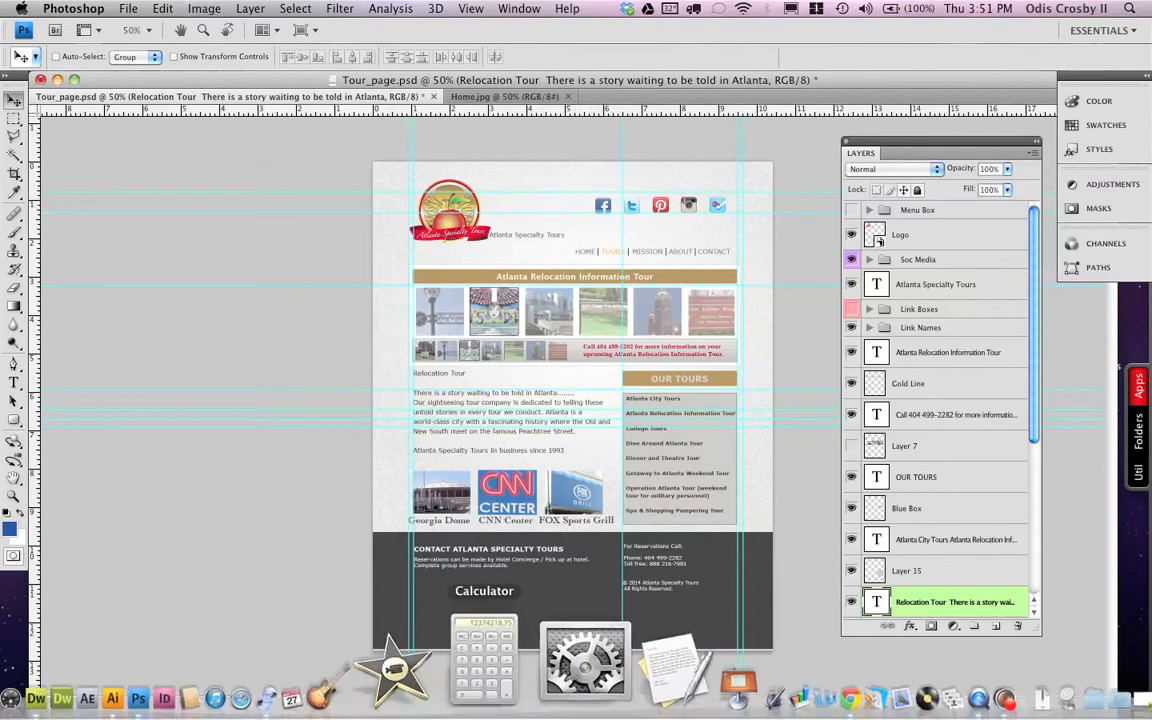
Switch to Illustrator to examine the color-coded page sections in HTML_CSS.ai, then return to the Photoshop page
{"action": "left_click", "coordinate": [280, 660]}
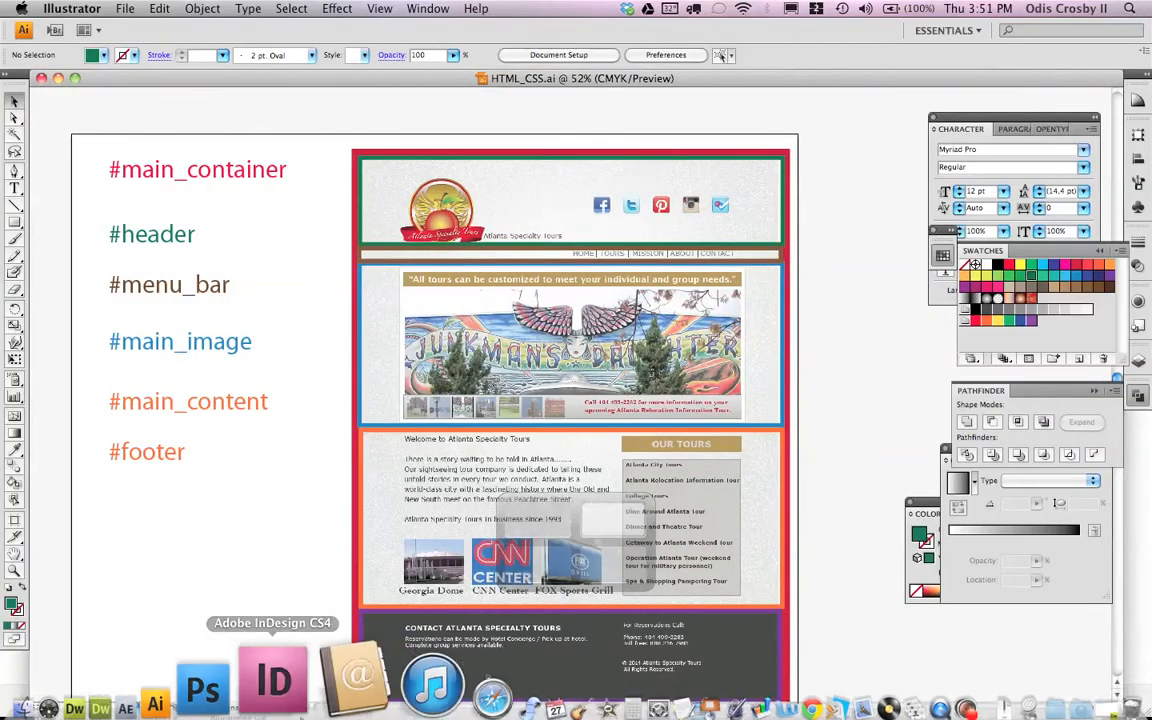
{"action": "key", "text": "super+minus"}
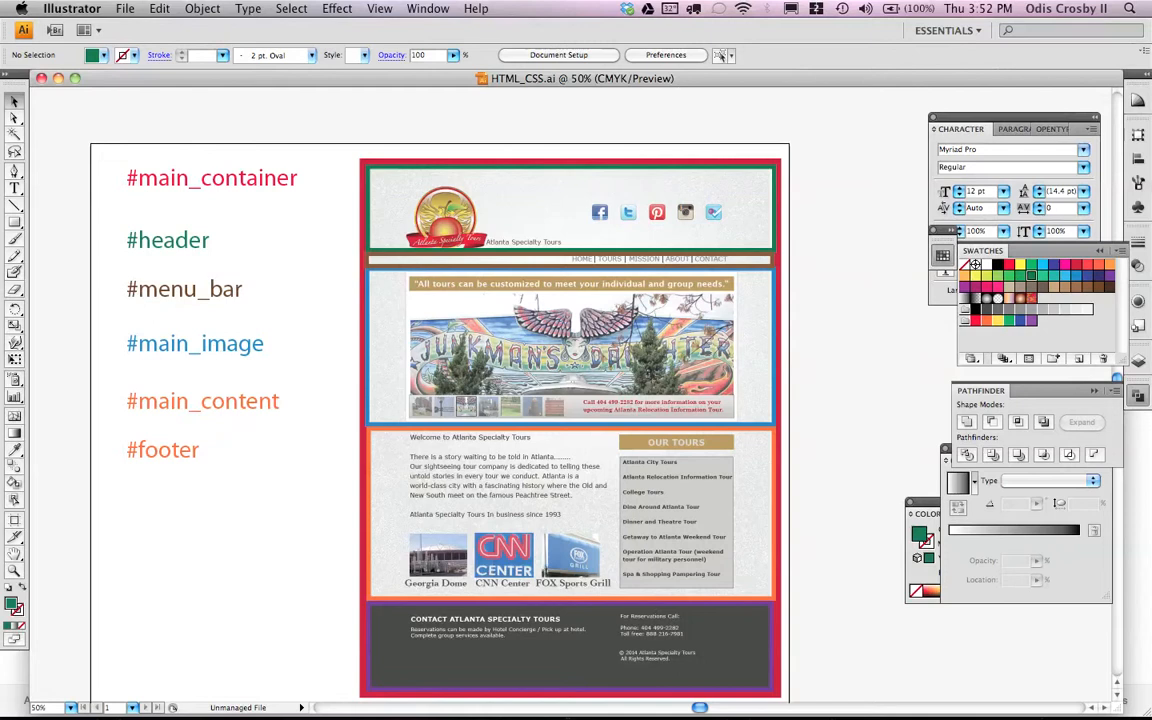
{"action": "key", "text": "super+Tab"}
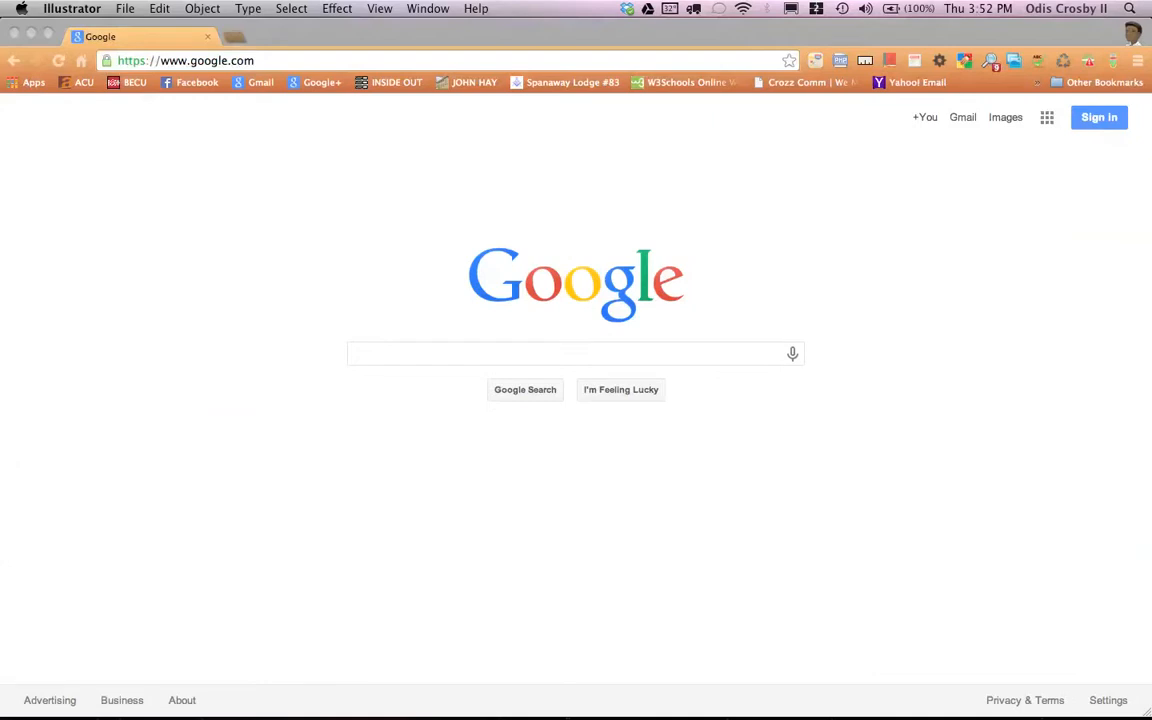
{"action": "mouse_move", "coordinate": [411, 663]}
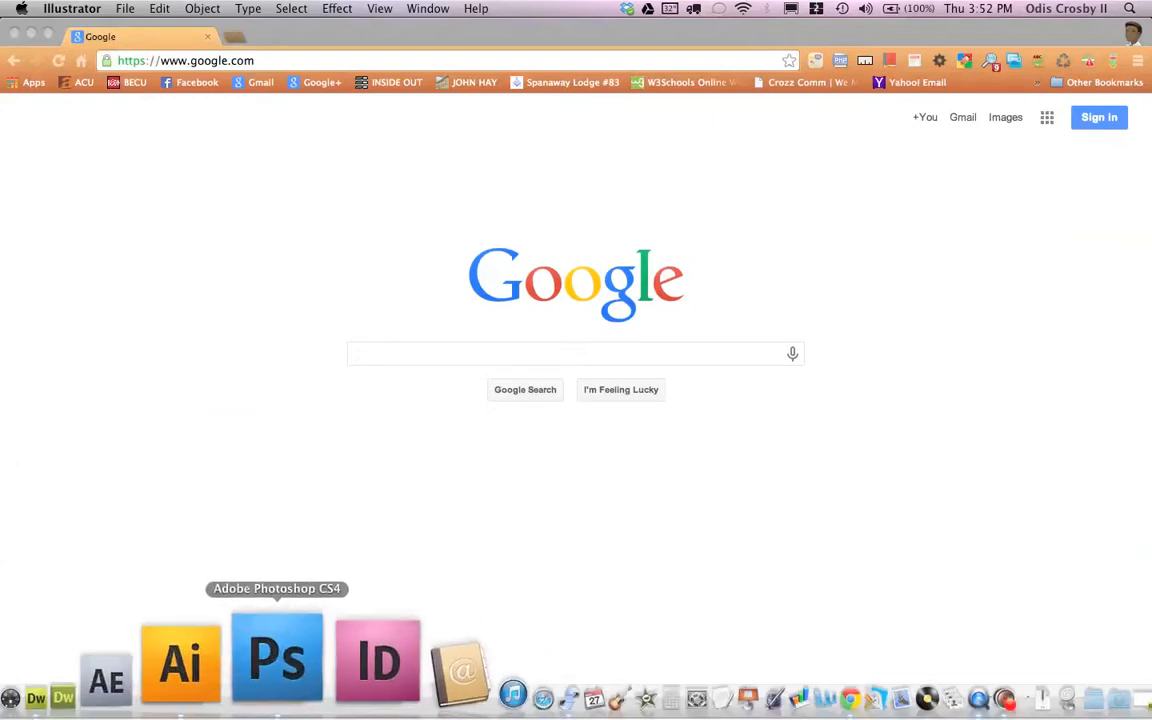
{"action": "left_click", "coordinate": [277, 658]}
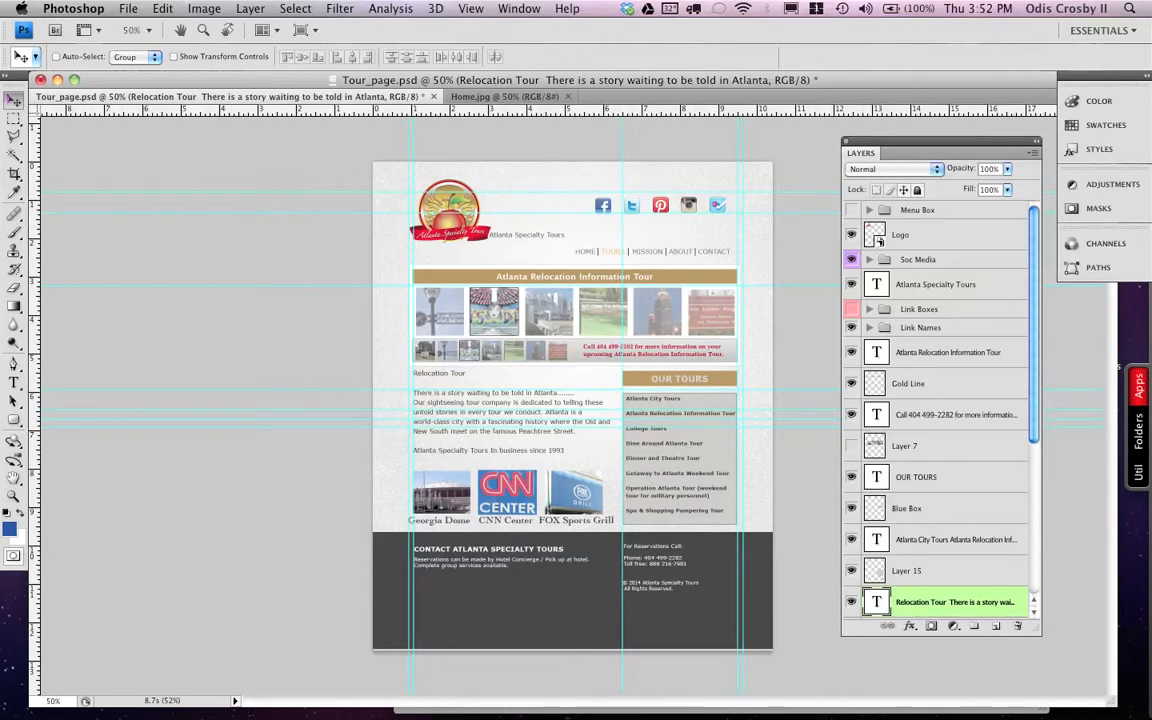
Place horizontal guides beneath the logo header, beneath the navigation links, above the Relocation Tour text and along the footer's upper edge
{"action": "left_click_drag", "start_coordinate": [457, 110], "coordinate": [517, 263]}
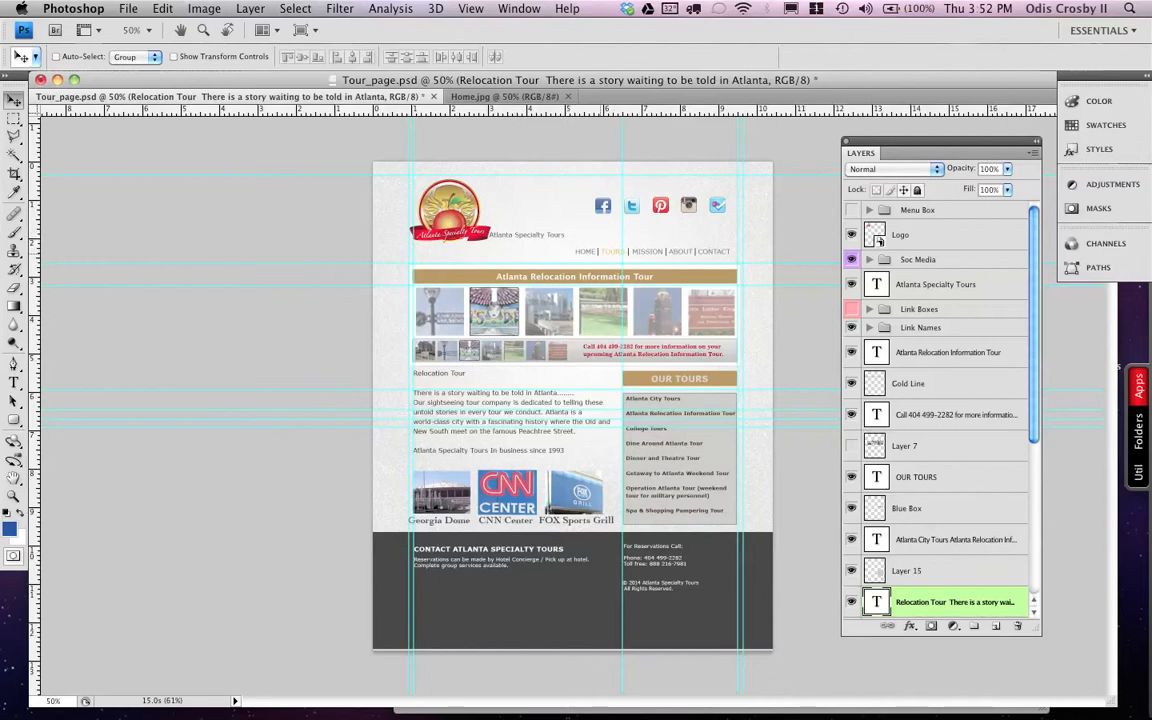
{"action": "left_click_drag", "start_coordinate": [517, 263], "coordinate": [517, 244]}
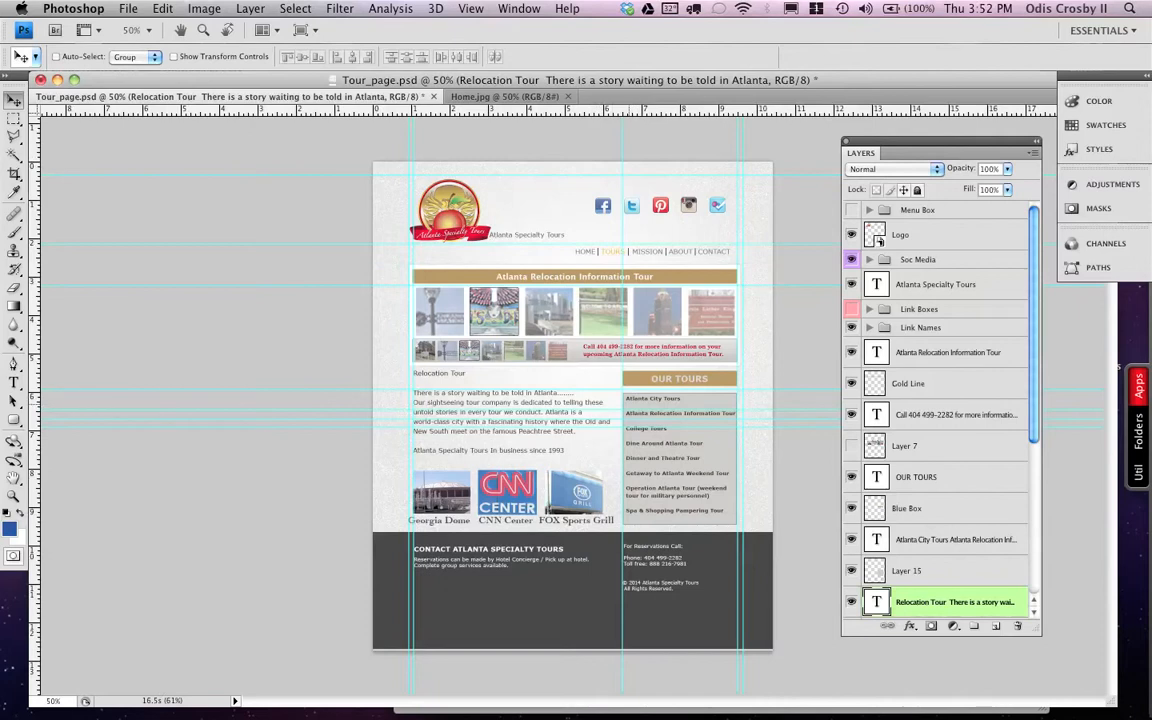
{"action": "left_click_drag", "start_coordinate": [517, 110], "coordinate": [517, 260]}
{"action": "left_click_drag", "start_coordinate": [589, 389], "coordinate": [590, 369]}
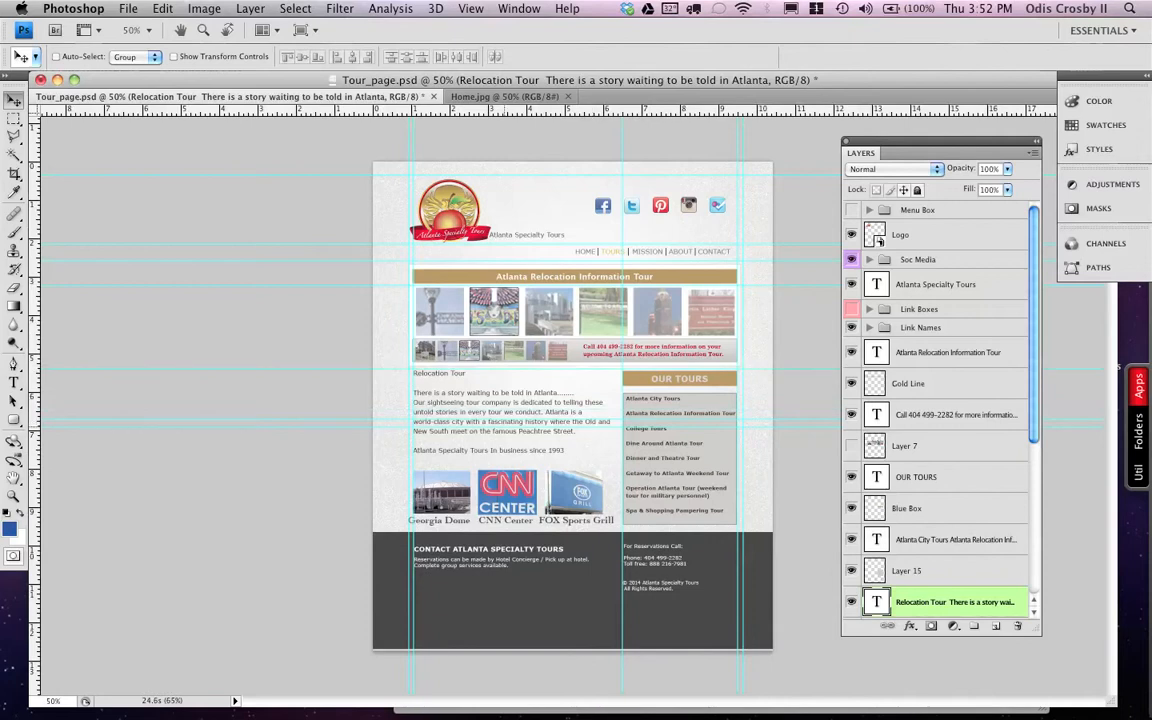
{"action": "left_click_drag", "start_coordinate": [505, 427], "coordinate": [497, 529]}
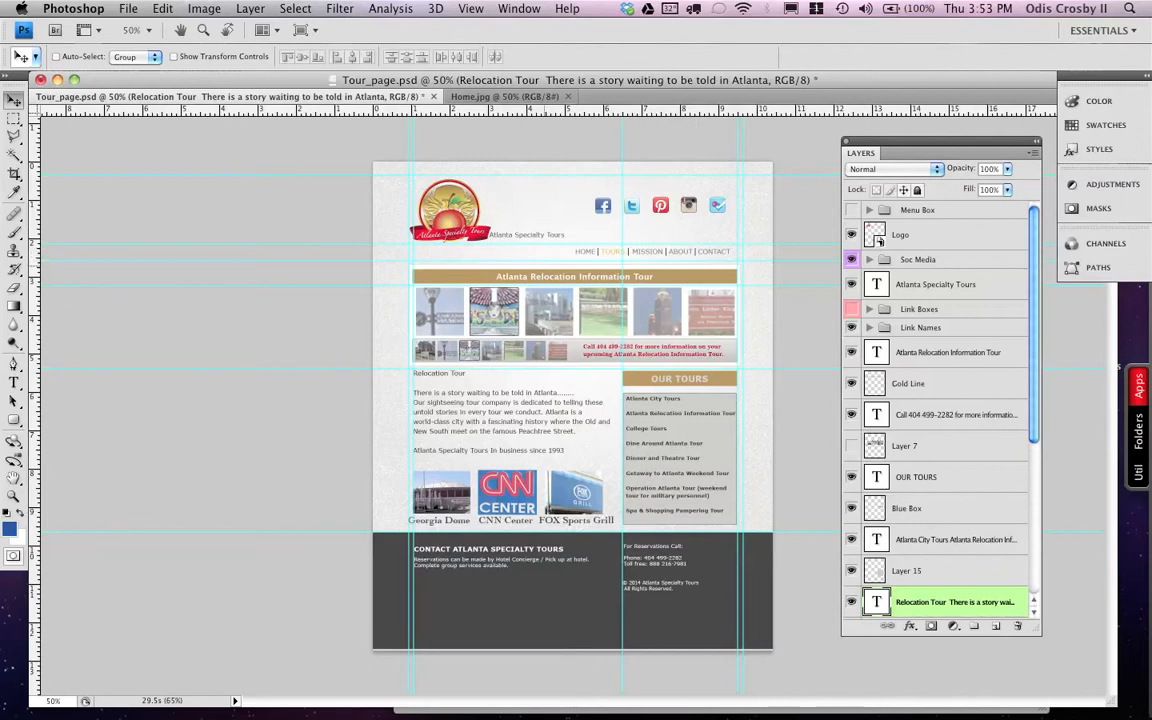
Remove all the vertical guides from the page
{"action": "left_click_drag", "start_coordinate": [408, 356], "coordinate": [137, 356]}
{"action": "left_click_drag", "start_coordinate": [770, 261], "coordinate": [837, 229]}
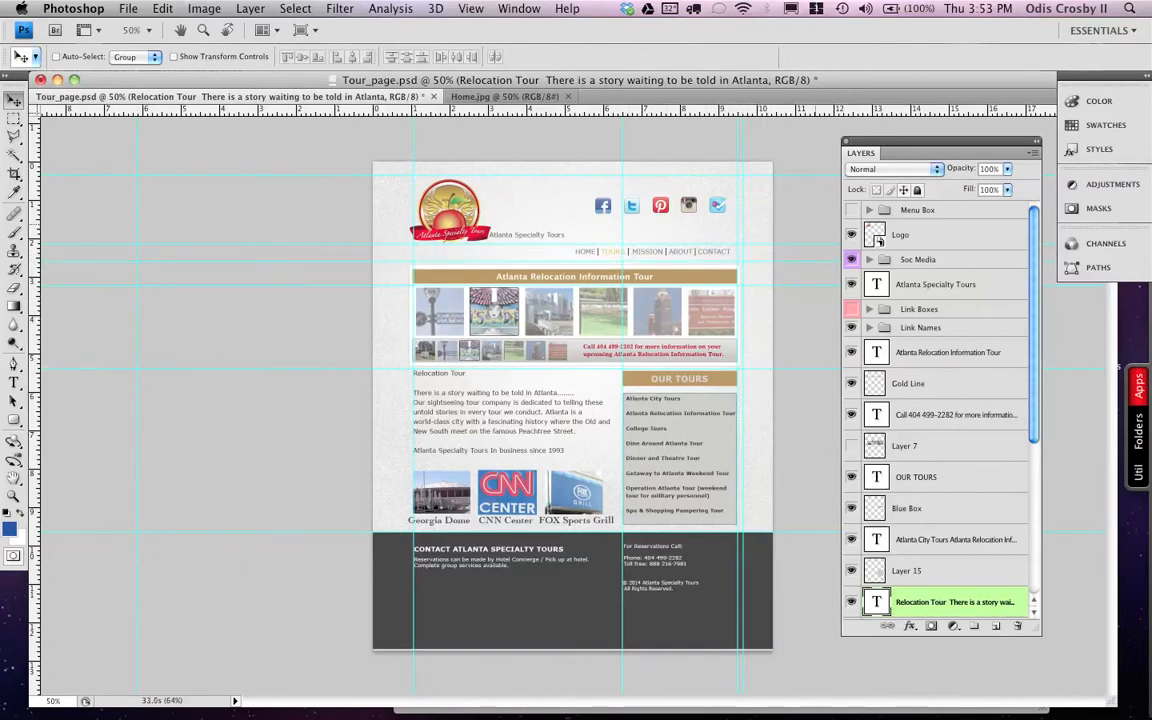
{"action": "left_click_drag", "start_coordinate": [738, 229], "coordinate": [802, 229]}
{"action": "left_click_drag", "start_coordinate": [413, 153], "coordinate": [260, 153]}
{"action": "mouse_move", "coordinate": [622, 157]}
{"action": "left_mouse_down"}
{"action": "mouse_move", "coordinate": [585, 157]}
{"action": "mouse_move", "coordinate": [618, 157]}
{"action": "left_mouse_up"}
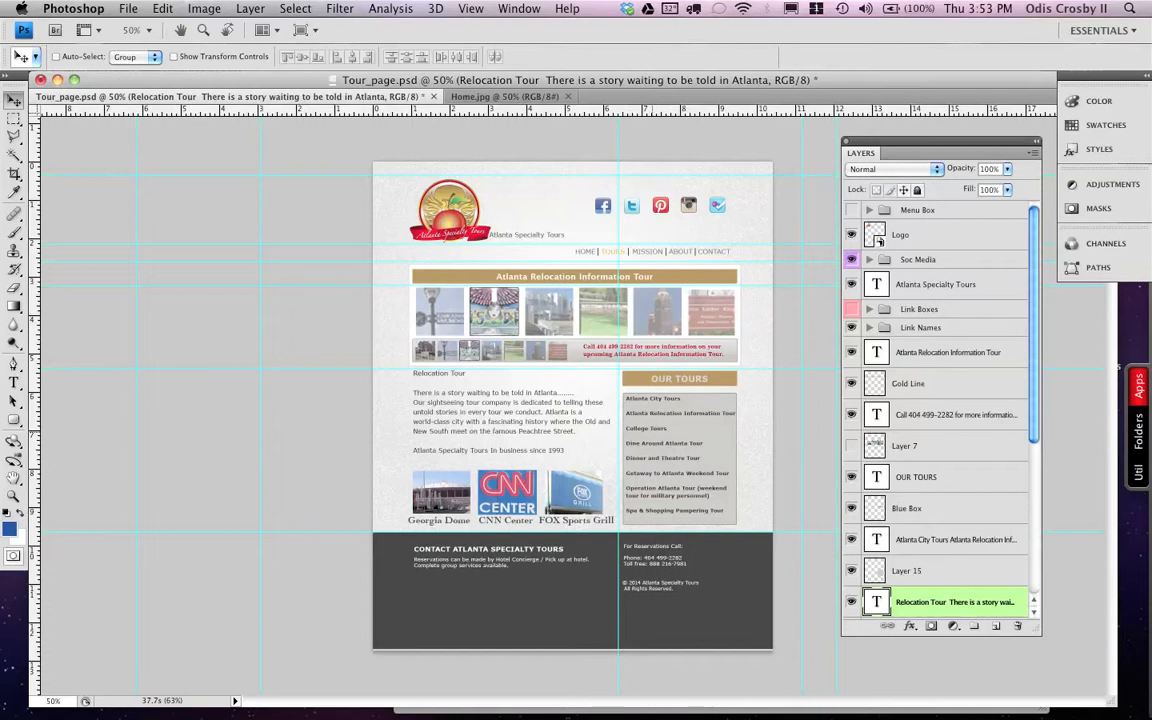
{"action": "left_click_drag", "start_coordinate": [618, 155], "coordinate": [297, 146]}
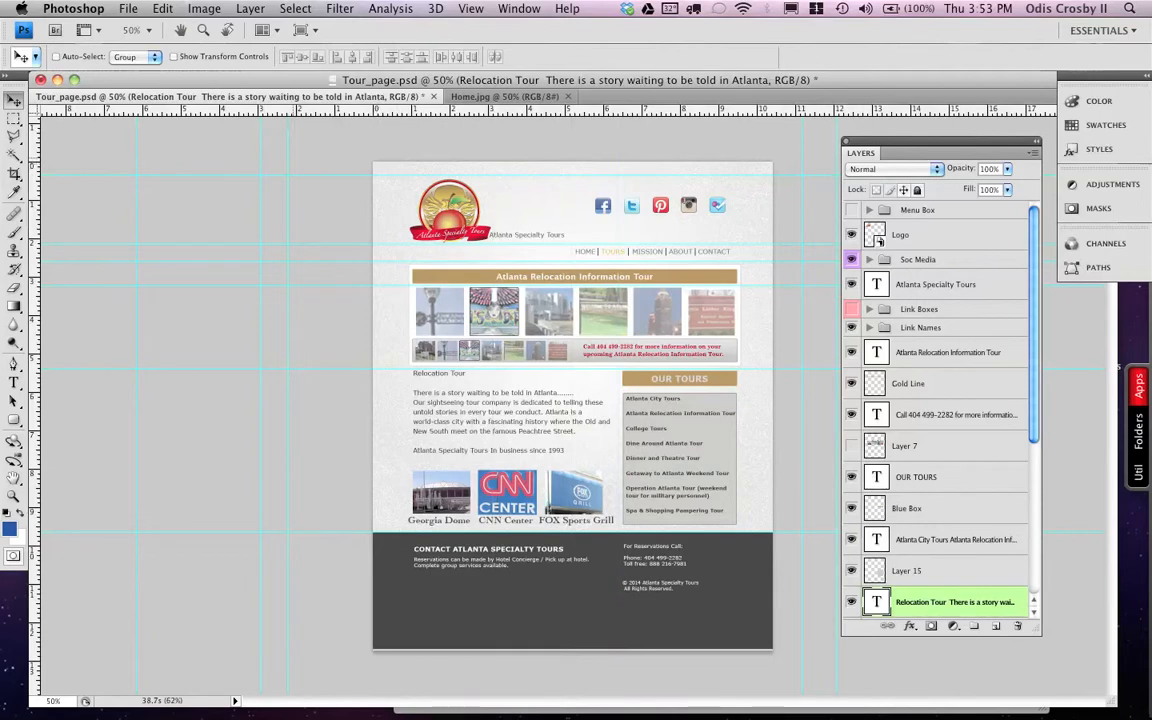
{"action": "left_click_drag", "start_coordinate": [261, 155], "coordinate": [128, 155]}
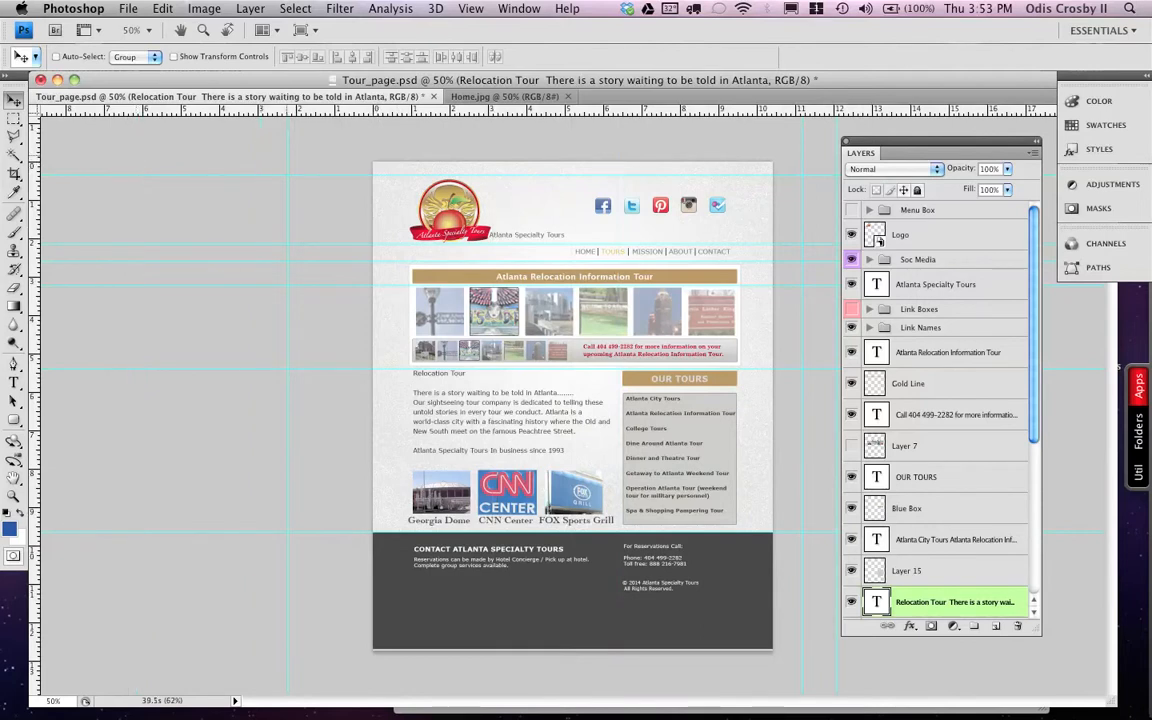
{"action": "left_click_drag", "start_coordinate": [288, 155], "coordinate": [29, 155]}
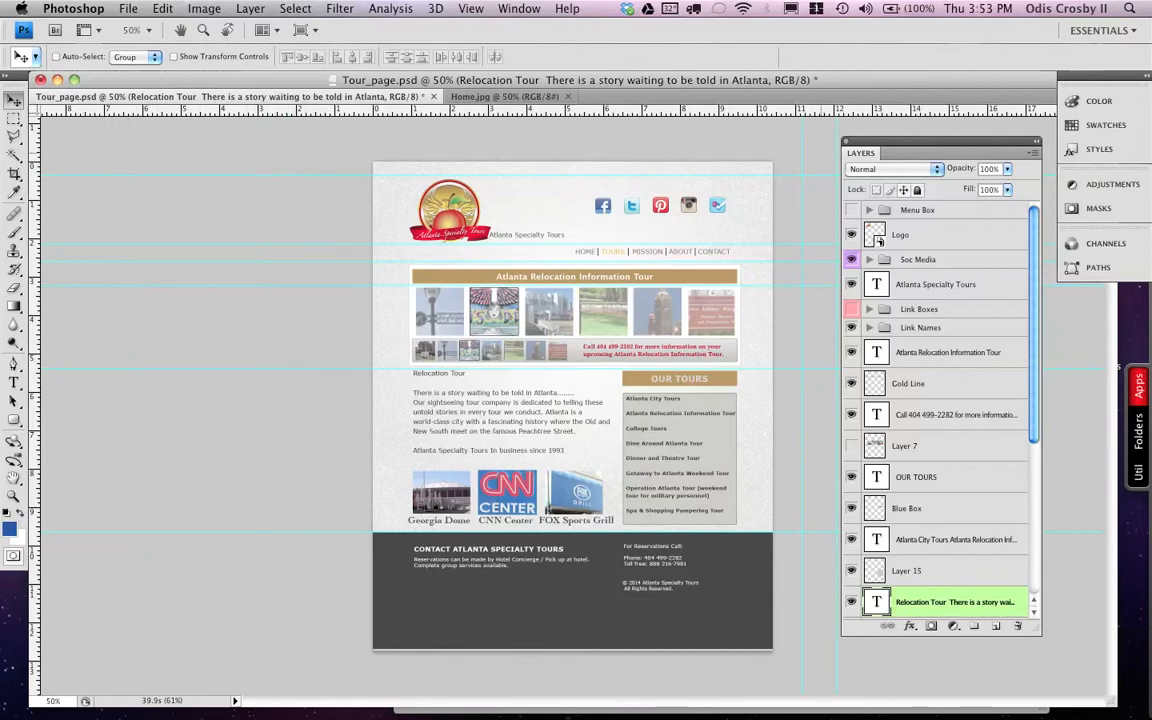
{"action": "left_click_drag", "start_coordinate": [869, 660], "coordinate": [997, 660]}
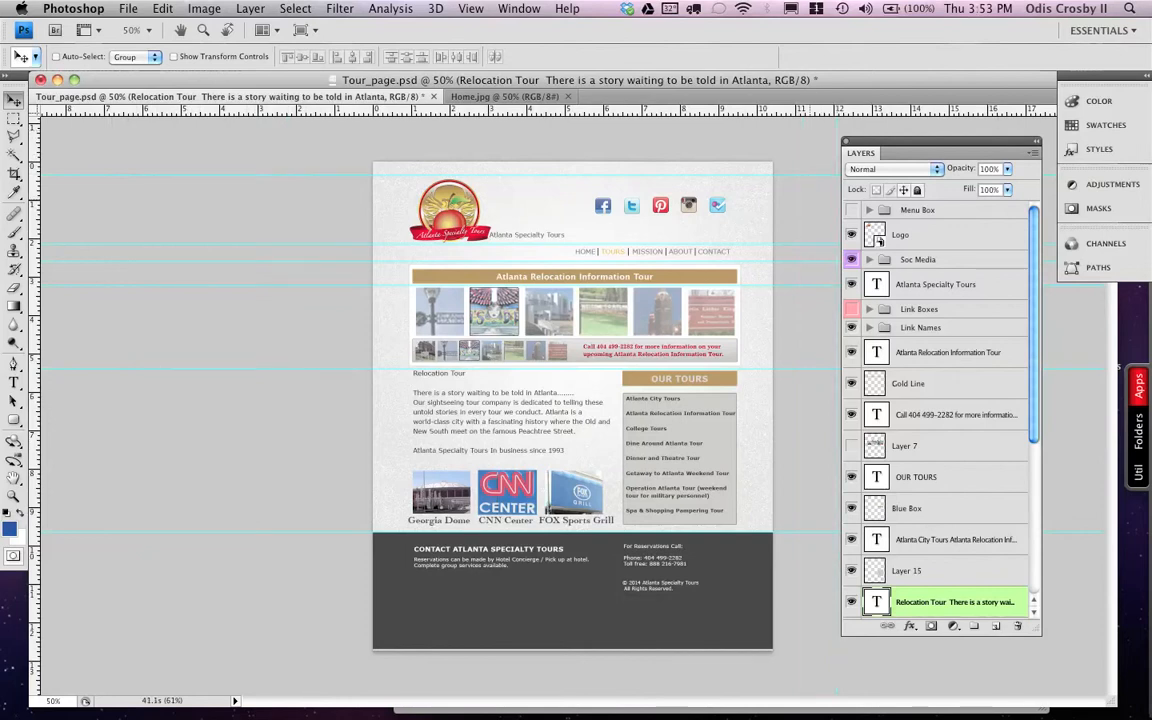
Remove the surplus horizontal guides above the logo and across the tour photo strip, keeping only the section boundaries
{"action": "left_click", "coordinate": [14, 496]}
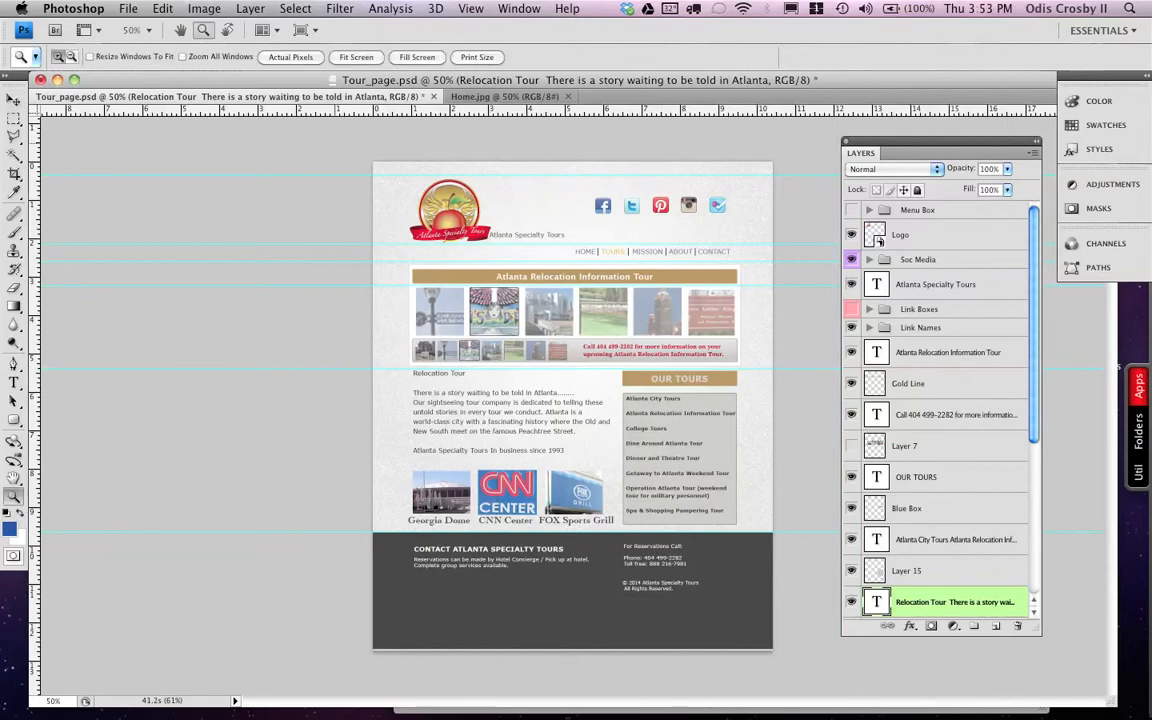
{"action": "key", "text": "super+0"}
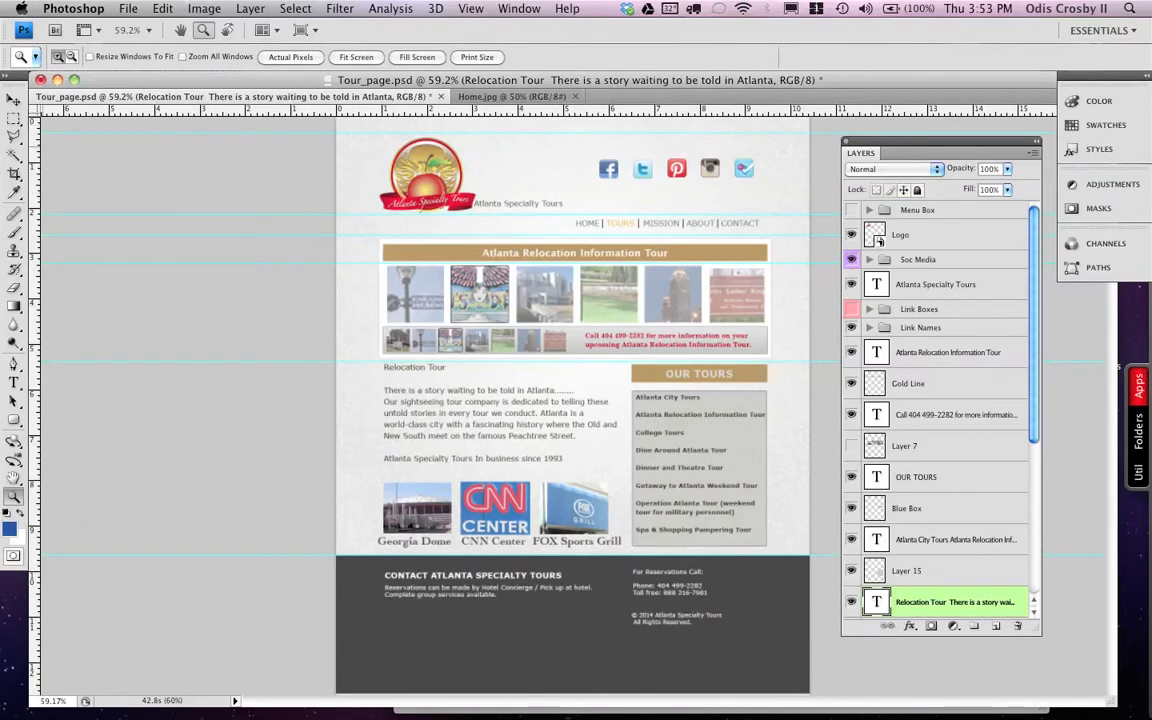
{"action": "key", "text": "v"}
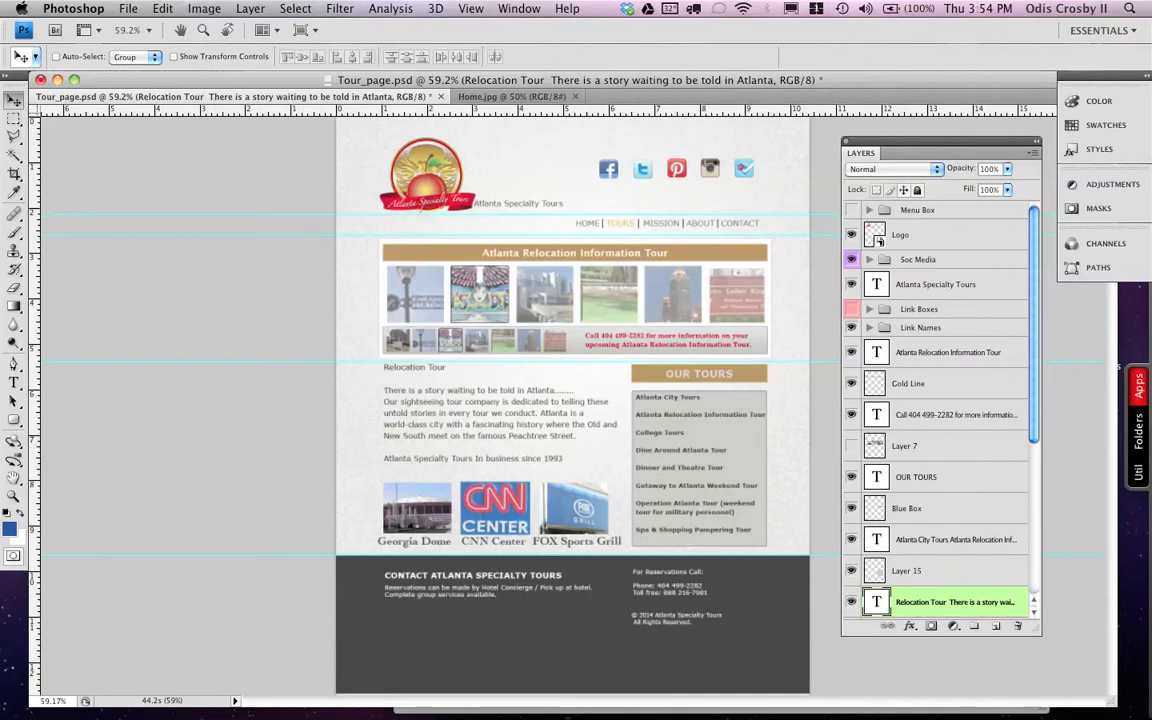
Use the Slice Tool to divide the page into slices from the guides
{"action": "left_click", "coordinate": [15, 174]}
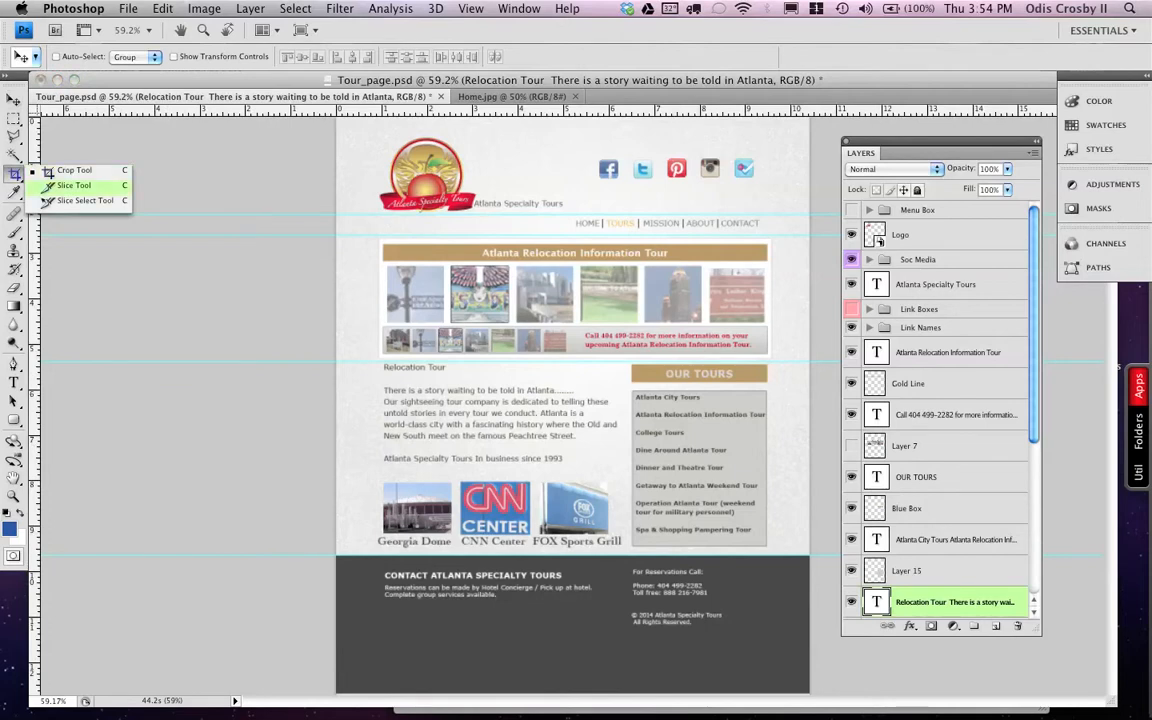
{"action": "left_click", "coordinate": [73, 185]}
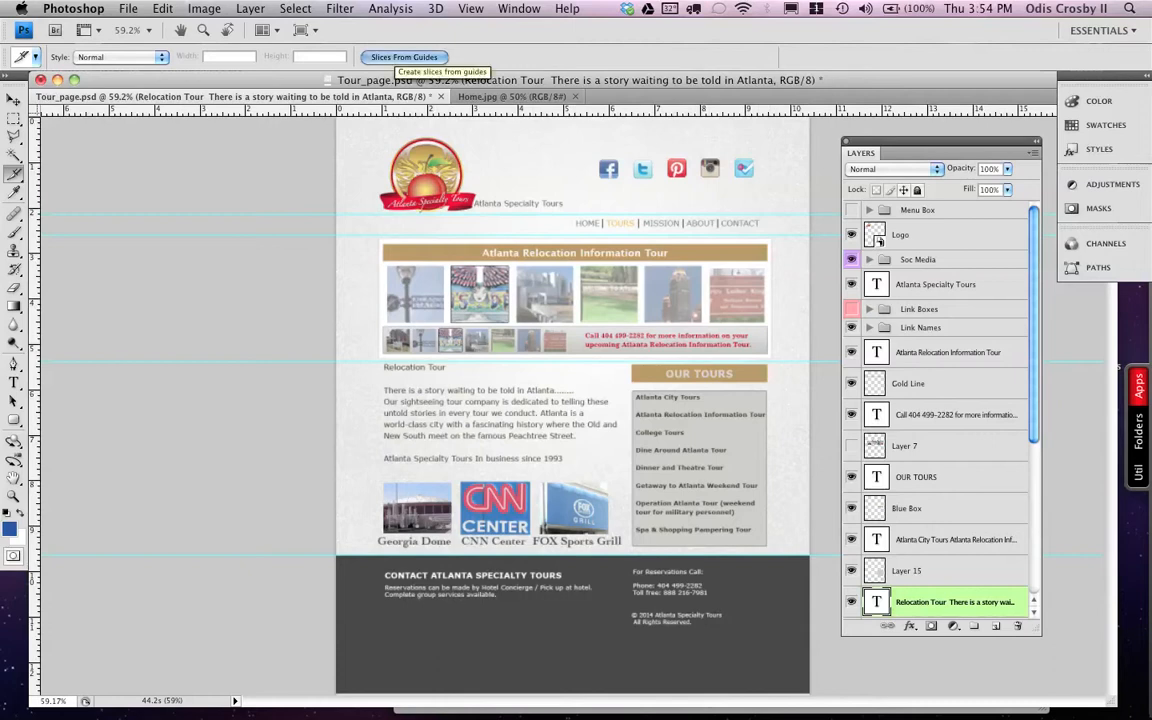
{"action": "left_click", "coordinate": [400, 57]}
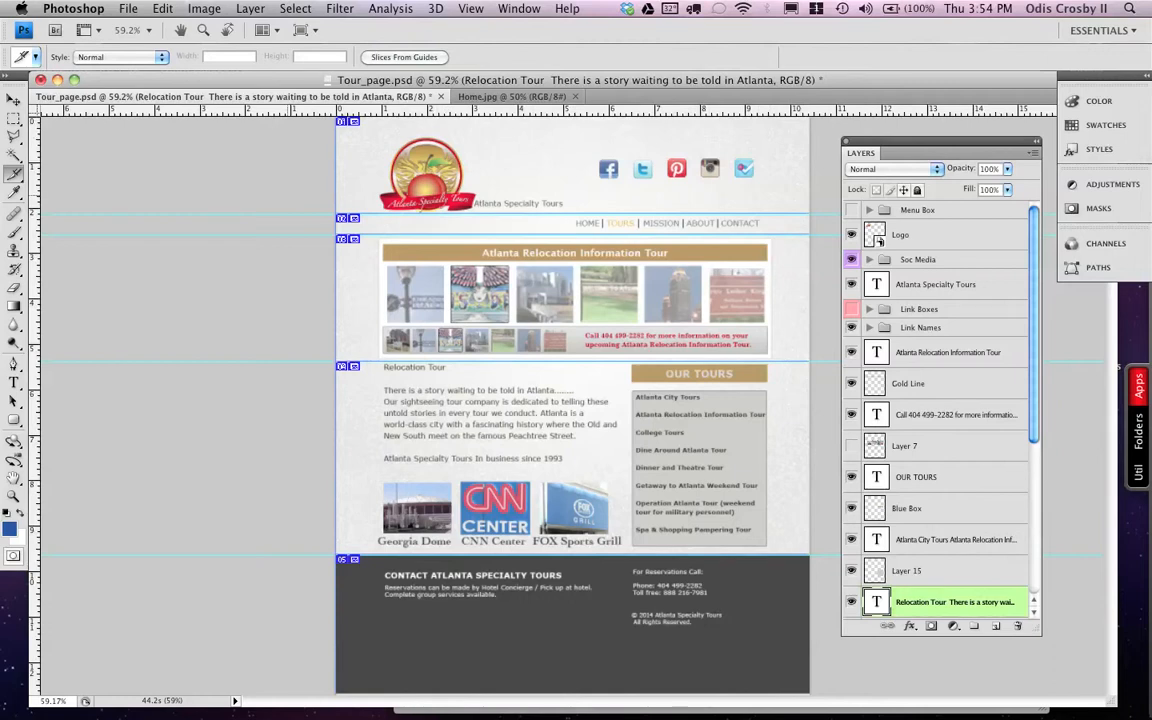
Use the Slice Select Tool to name the slice containing the logo and social media icons "header"
{"action": "left_click", "coordinate": [14, 173]}
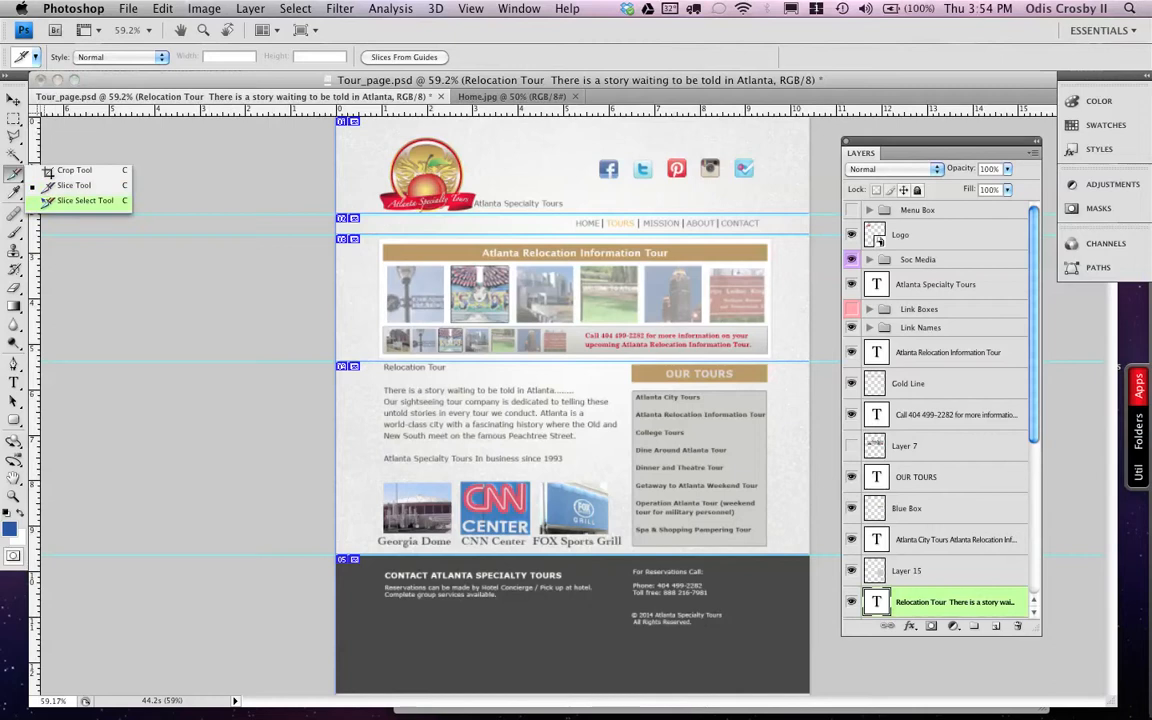
{"action": "left_click", "coordinate": [45, 201]}
{"action": "left_click", "coordinate": [572, 165]}
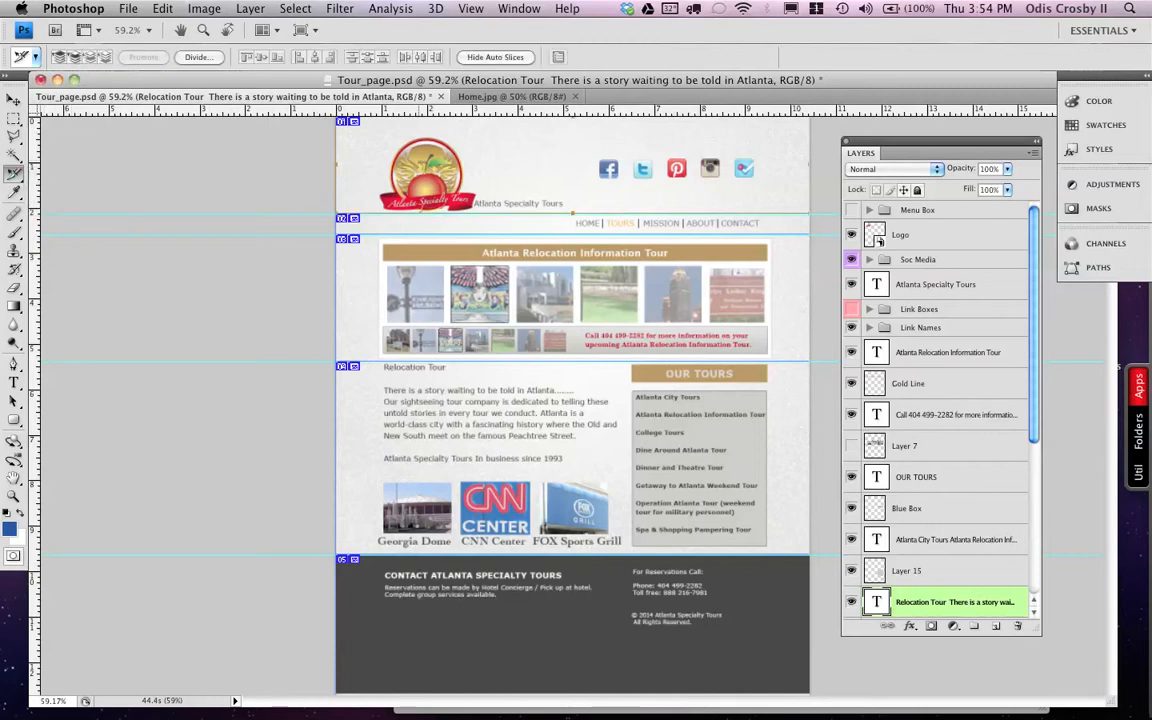
{"action": "right_click", "coordinate": [603, 144]}
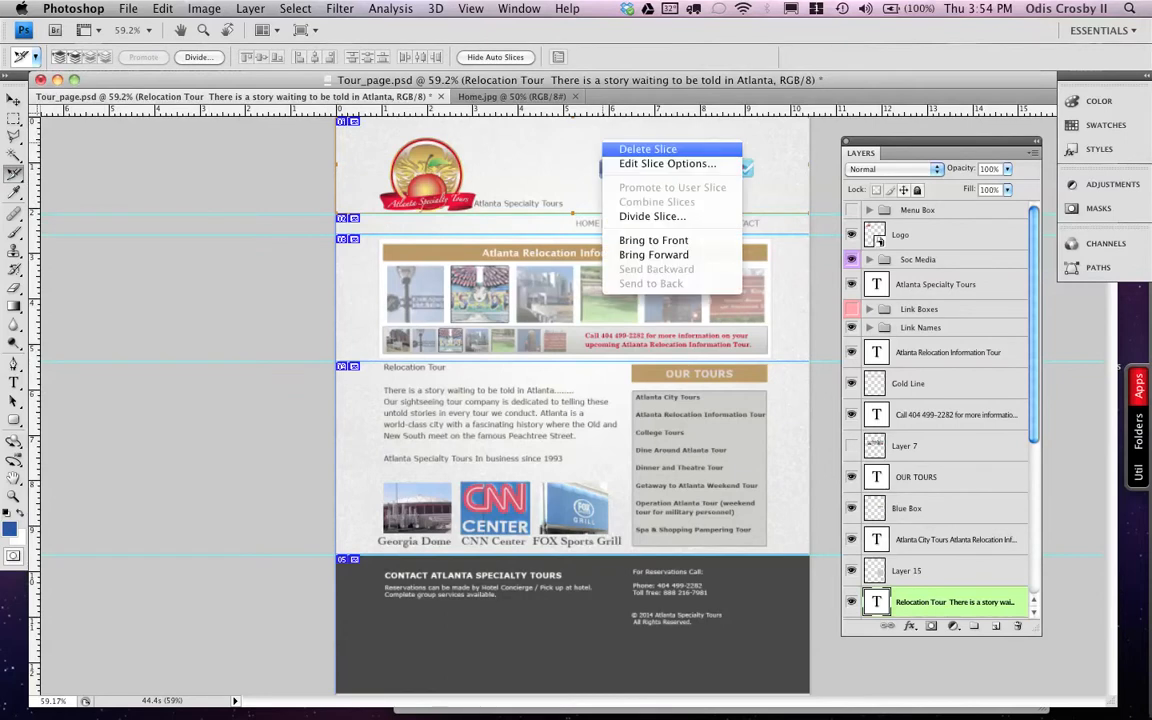
{"action": "left_click", "coordinate": [665, 163]}
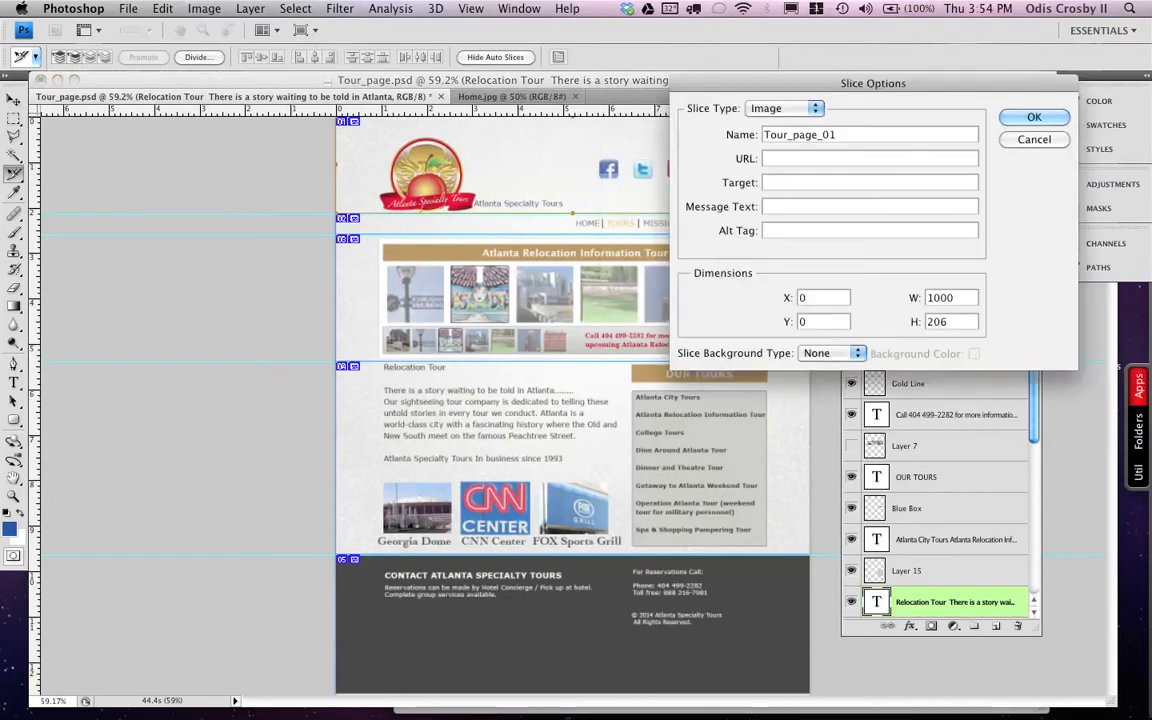
{"action": "key", "text": "super+a"}
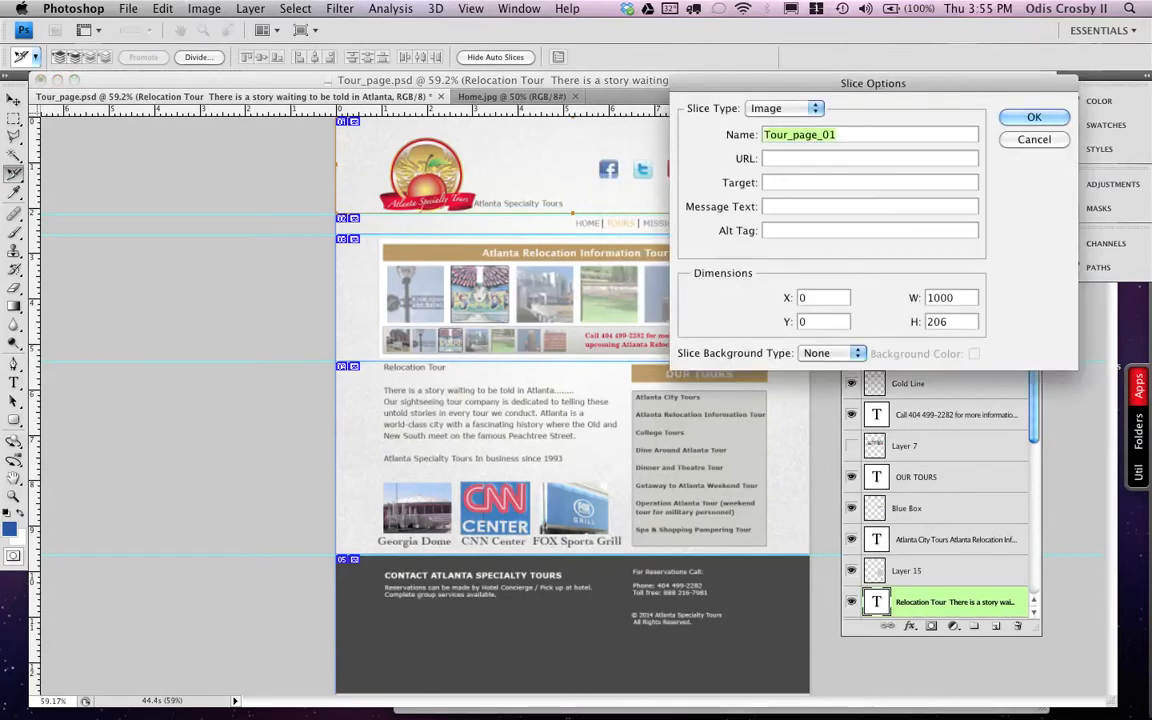
{"action": "type", "text": "header"}
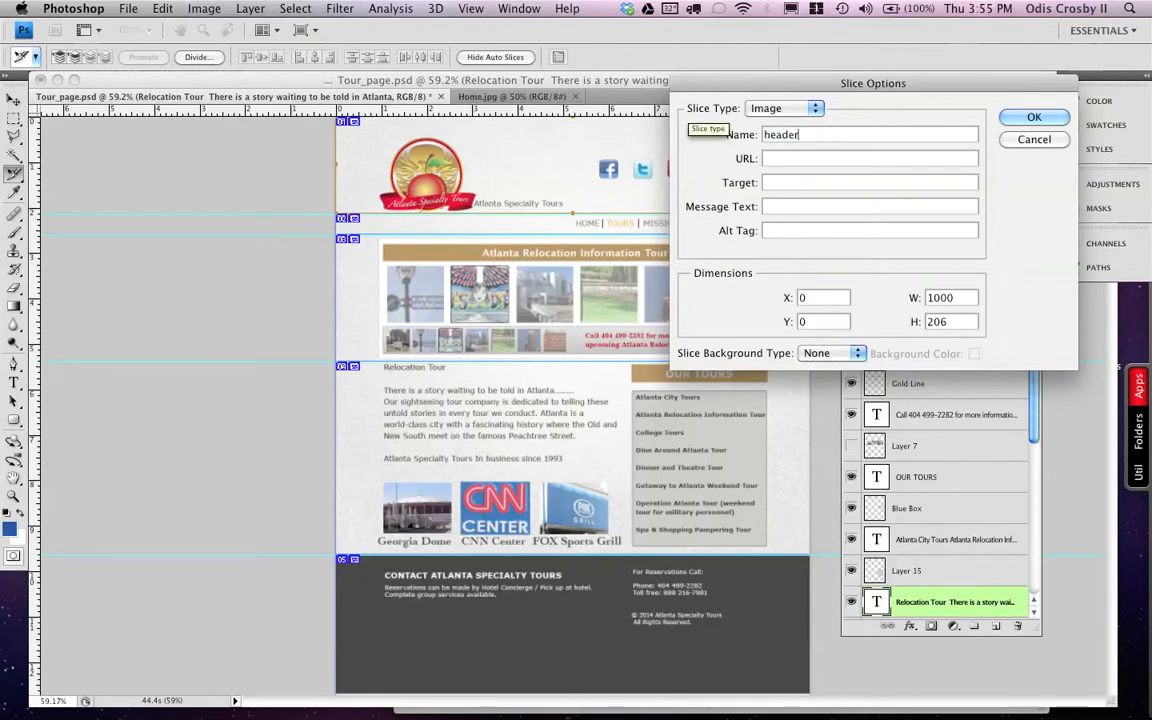
{"action": "left_click", "coordinate": [1030, 117]}
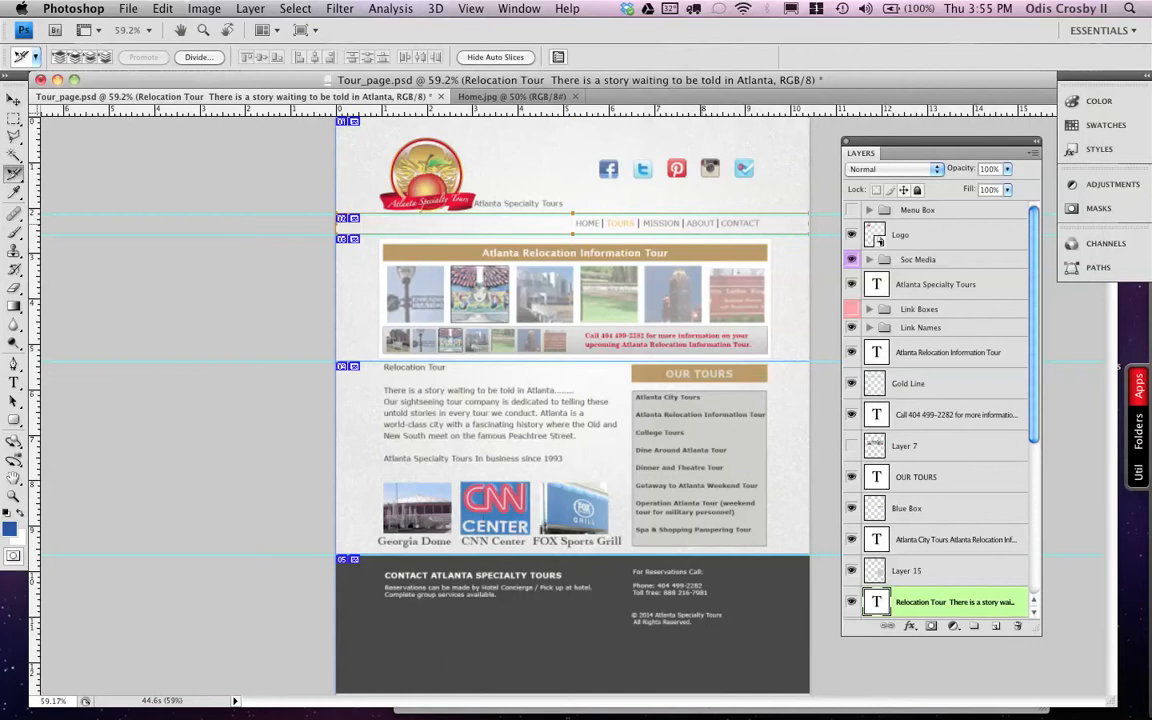
Name the slice containing the navigation links "menu" in its slice options
{"action": "right_click", "coordinate": [704, 225]}
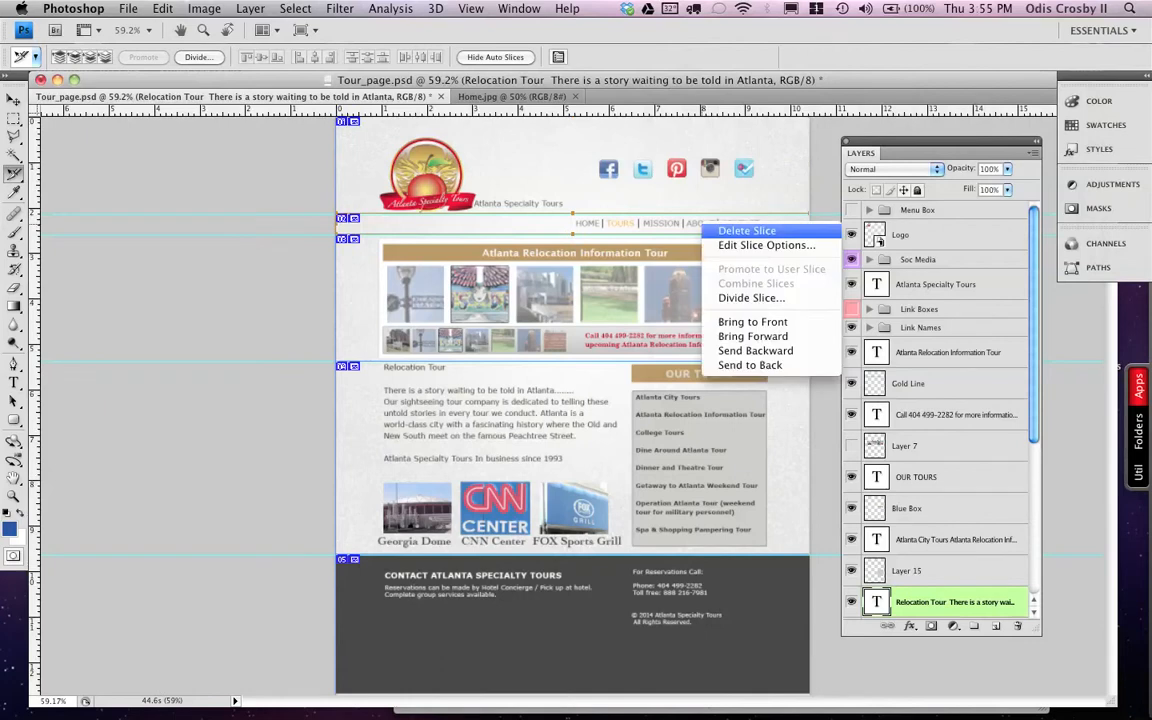
{"action": "left_click", "coordinate": [766, 245]}
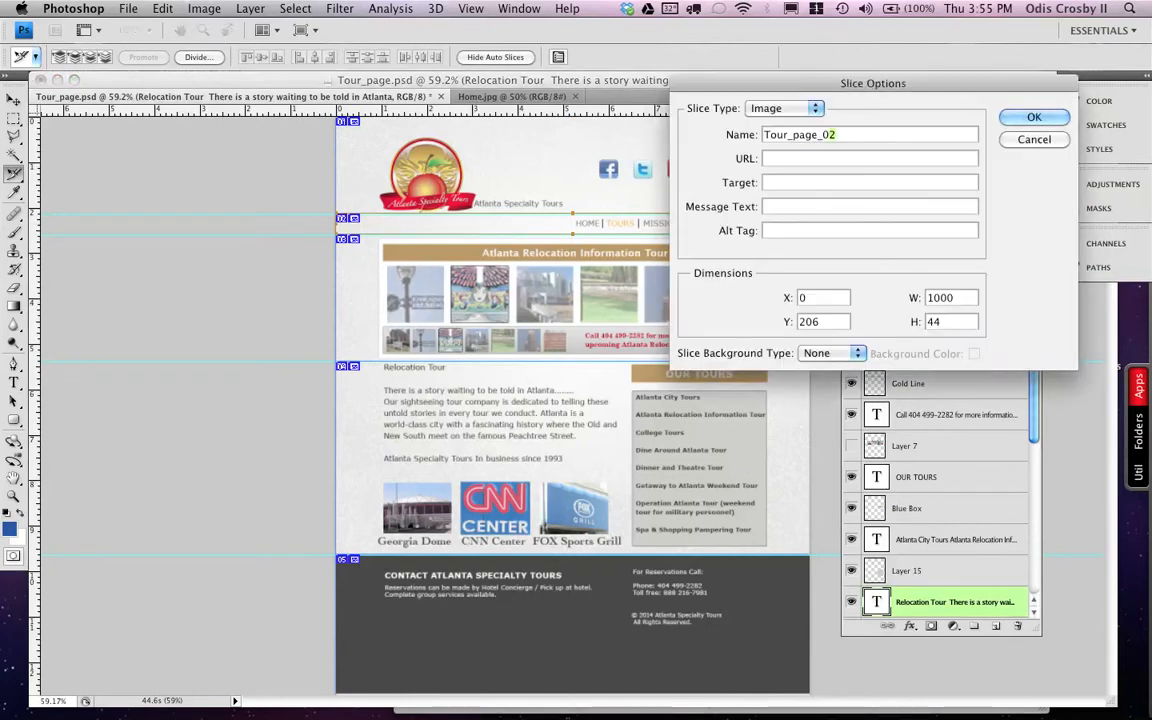
{"action": "type", "text": "menu"}
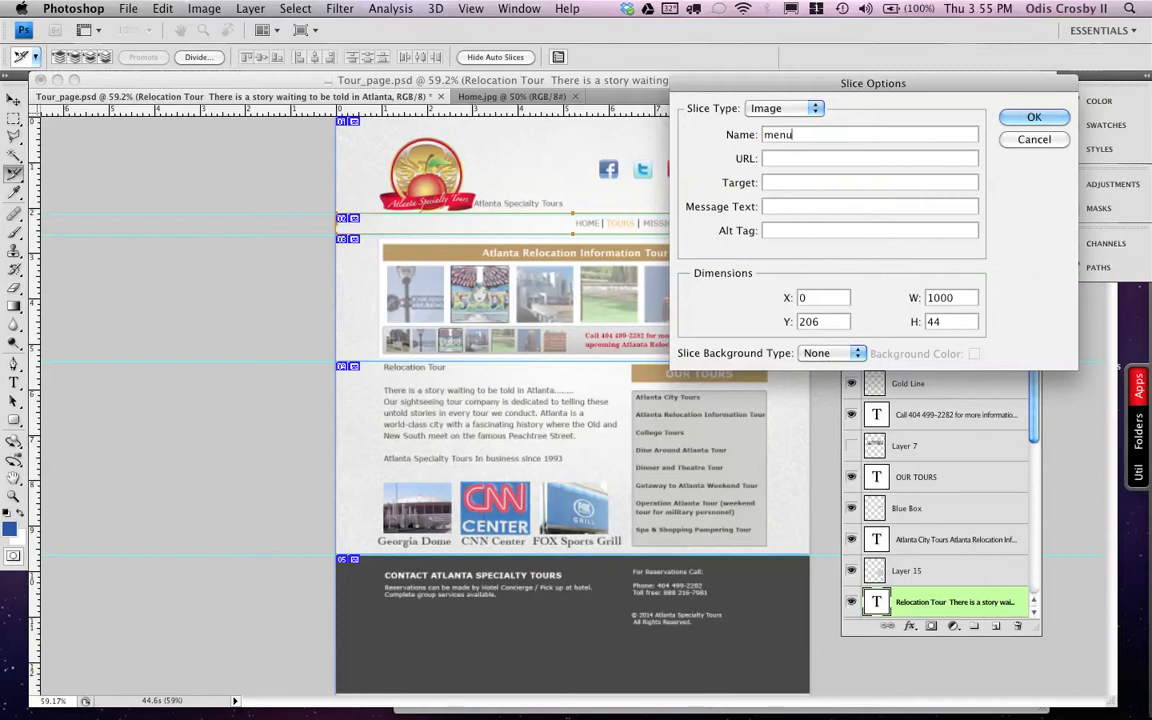
{"action": "key", "text": "Return"}
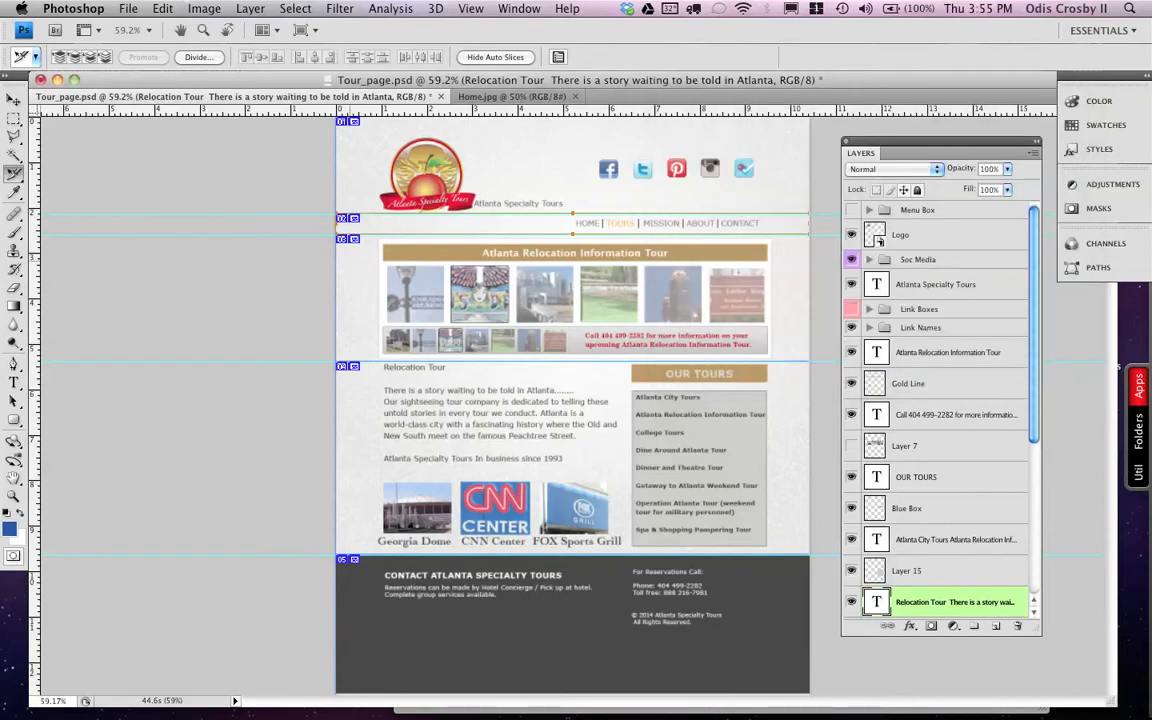
Name the slice containing the Atlanta Relocation Information Tour banner and photos "main_image"
{"action": "left_click", "coordinate": [464, 282]}
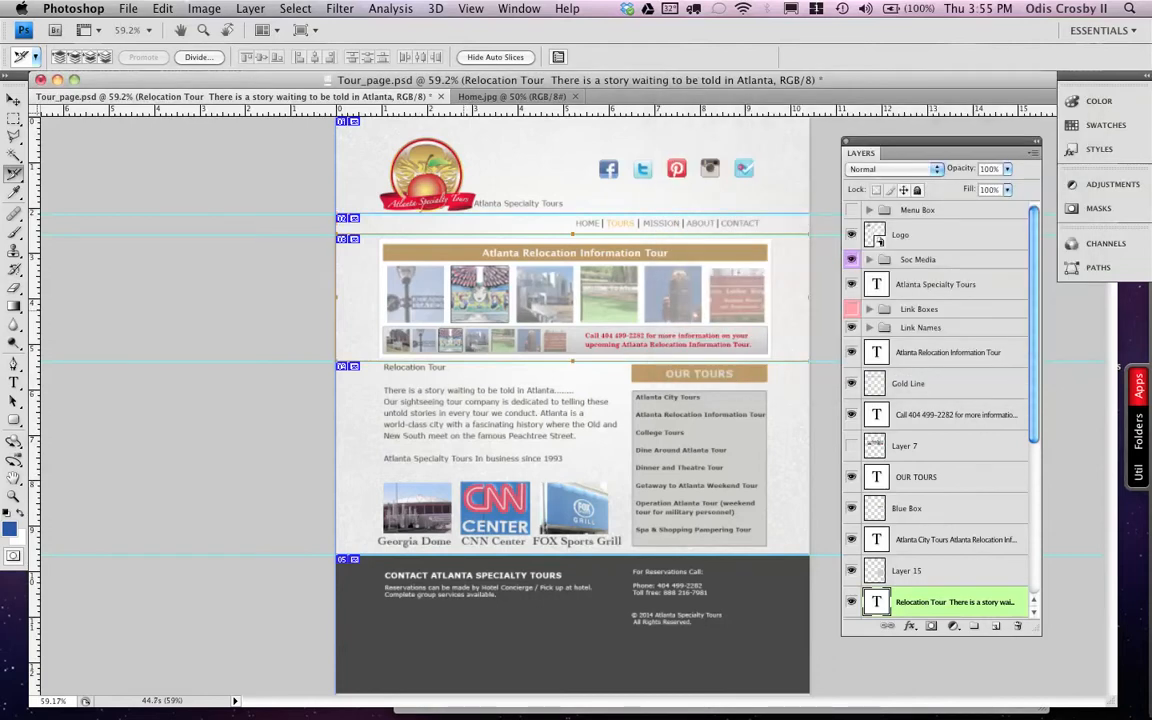
{"action": "right_click", "coordinate": [468, 309]}
{"action": "left_click", "coordinate": [515, 330]}
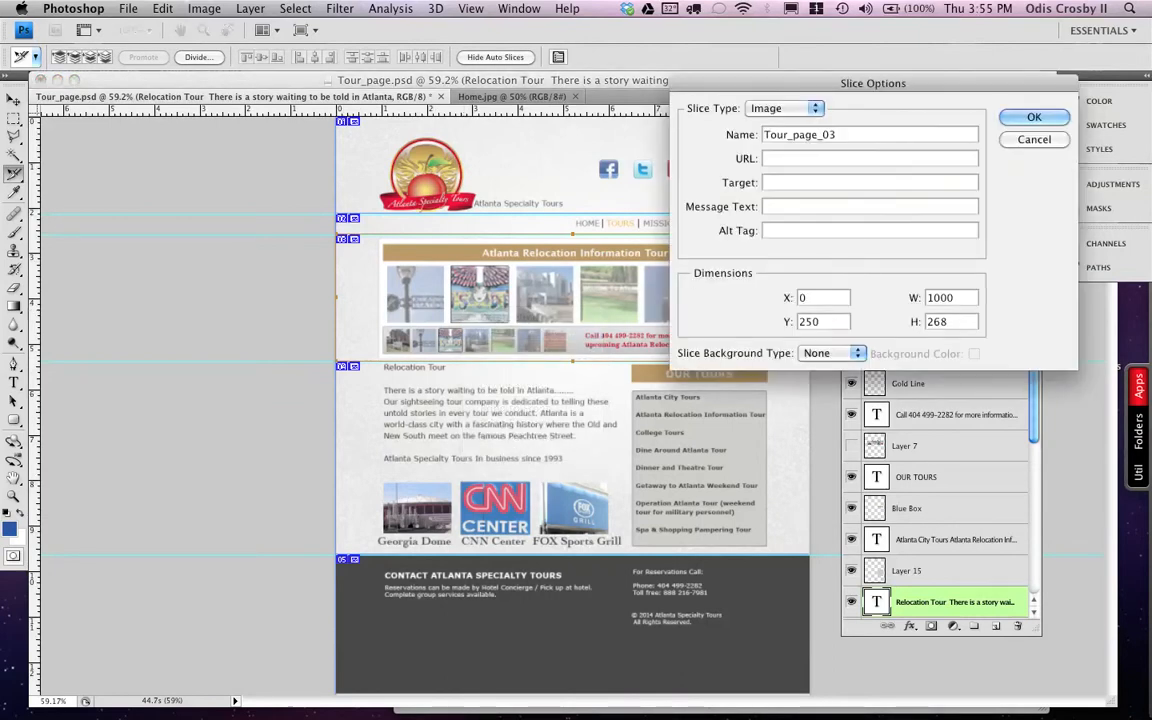
{"action": "type", "text": "main_image"}
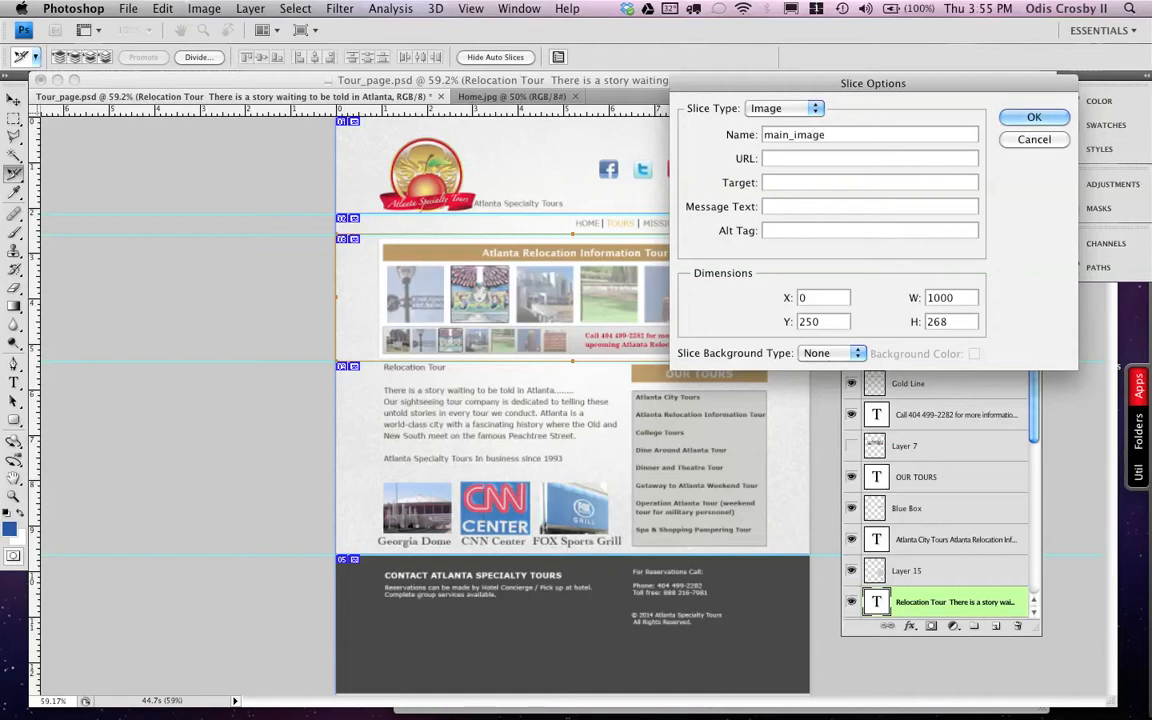
{"action": "key", "text": "Return"}
Name the slice containing the Relocation Tour text and Our Tours list "main_content"
{"action": "right_click", "coordinate": [545, 363]}
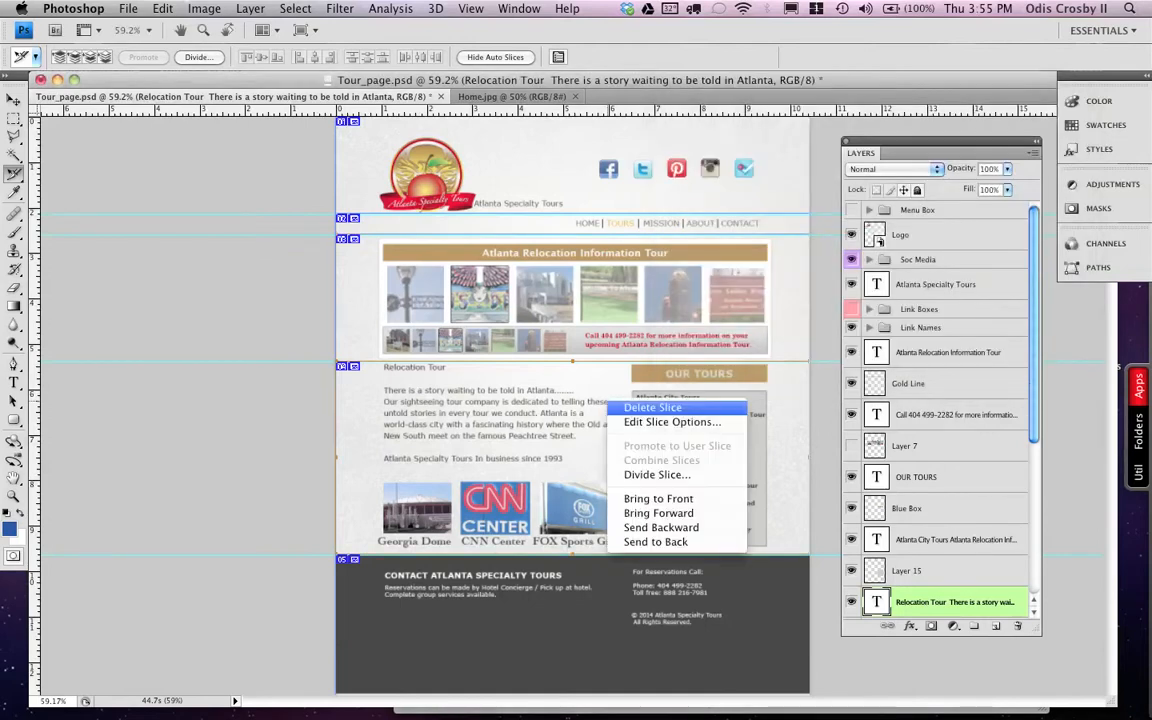
{"action": "left_click", "coordinate": [590, 379]}
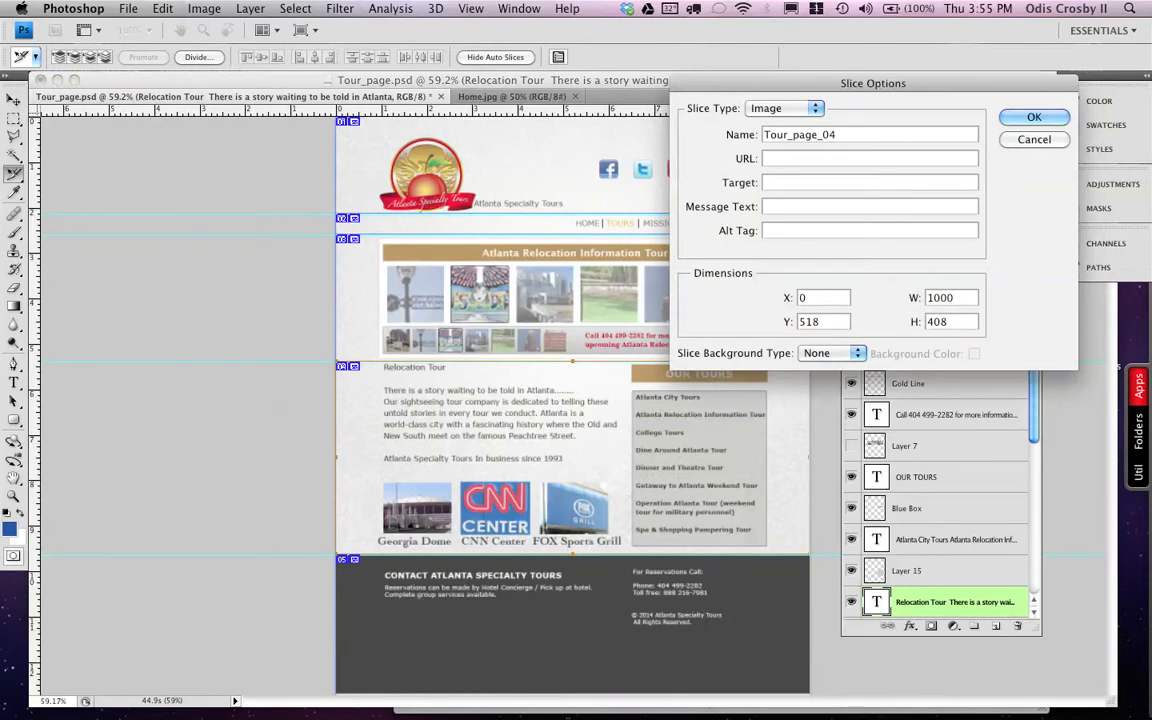
{"action": "type", "text": "main_content"}
{"action": "key", "text": "Return"}
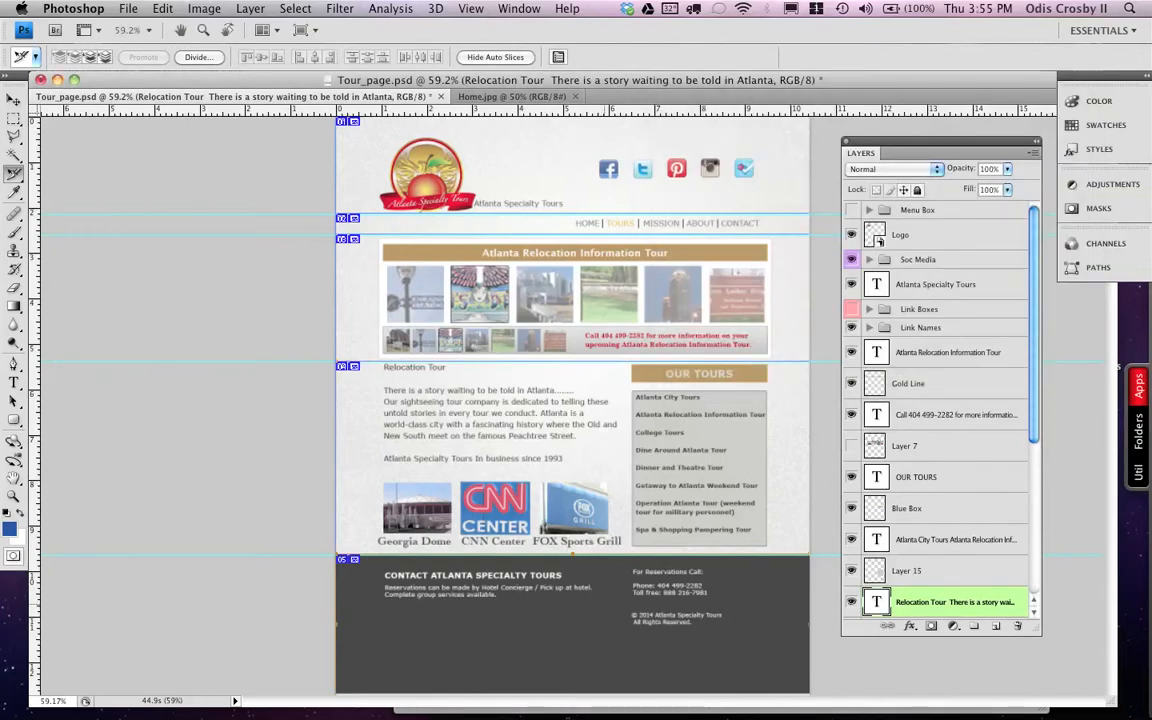
Name the dark contact slice at the end of the page "footer"
{"action": "right_click", "coordinate": [603, 560]}
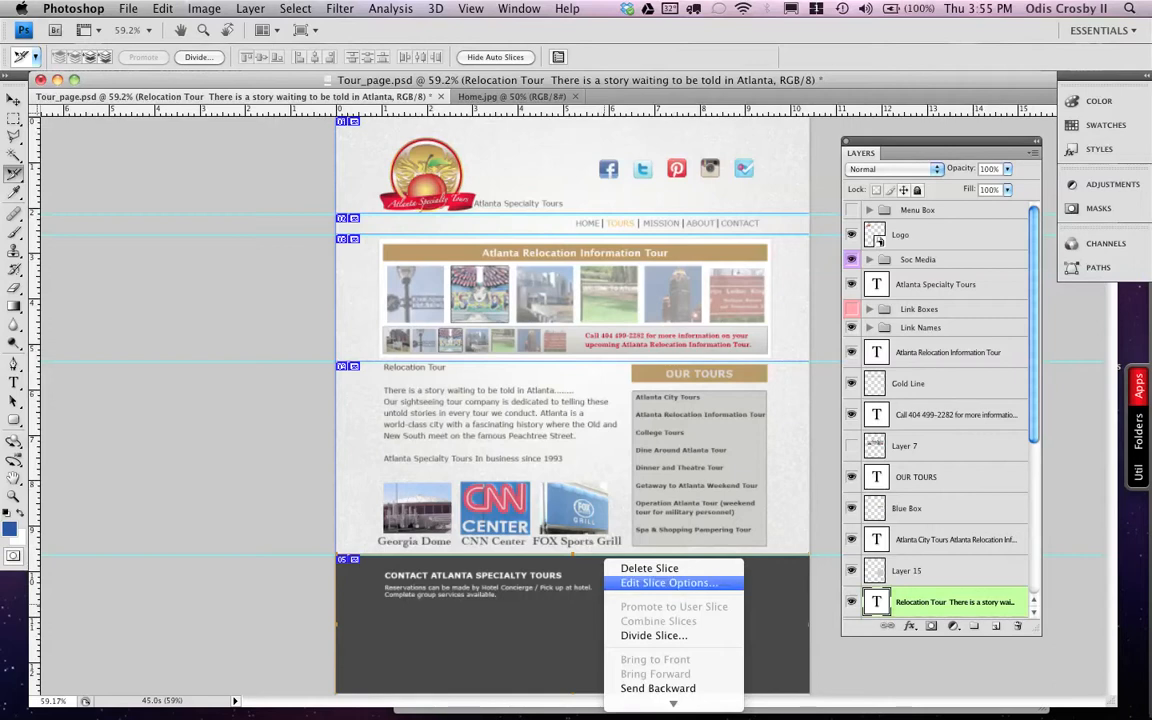
{"action": "left_click", "coordinate": [668, 582]}
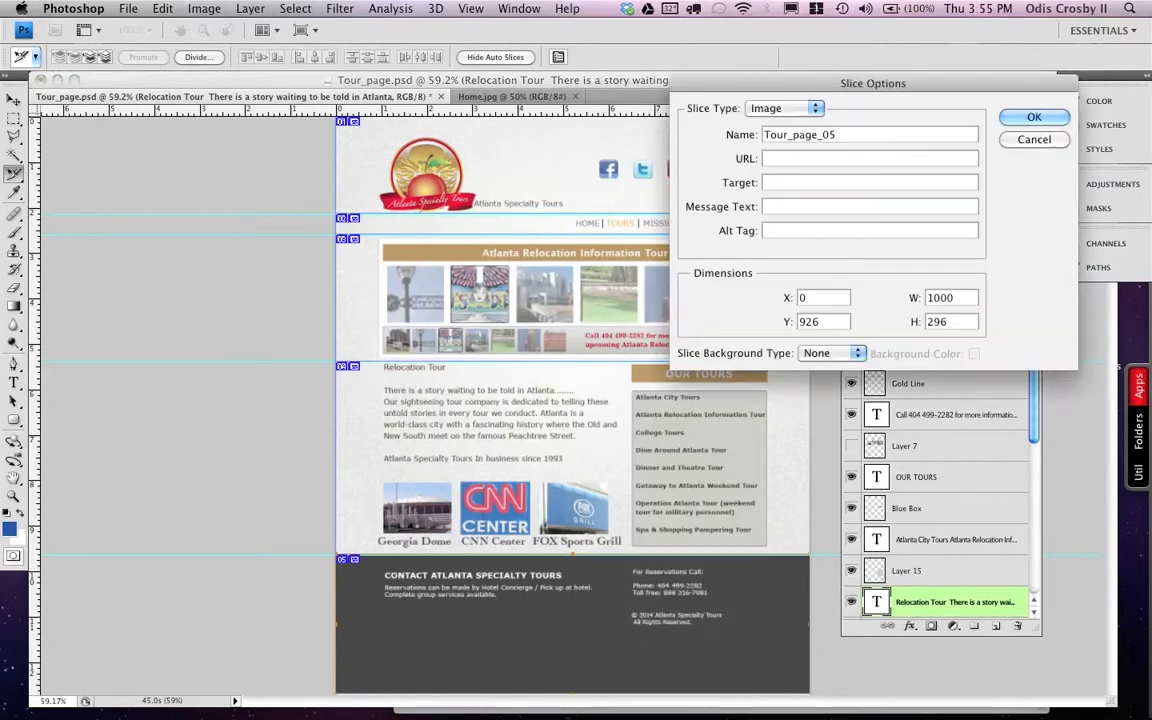
{"action": "type", "text": "footer"}
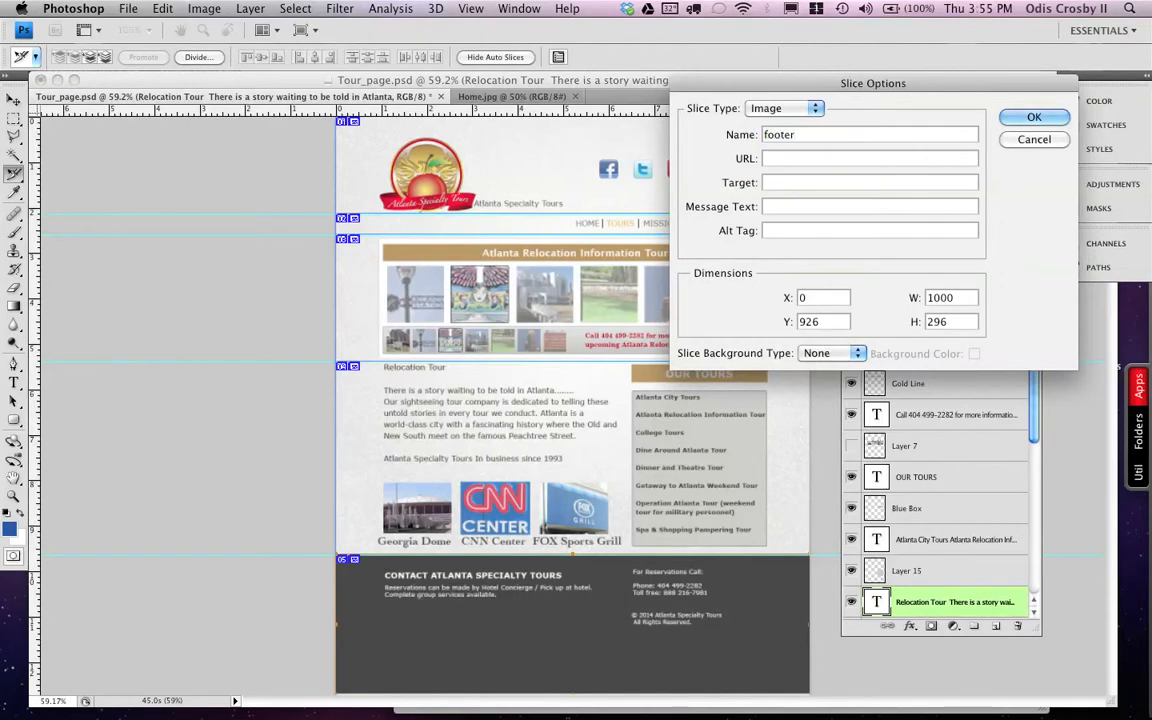
{"action": "key", "text": "Return"}
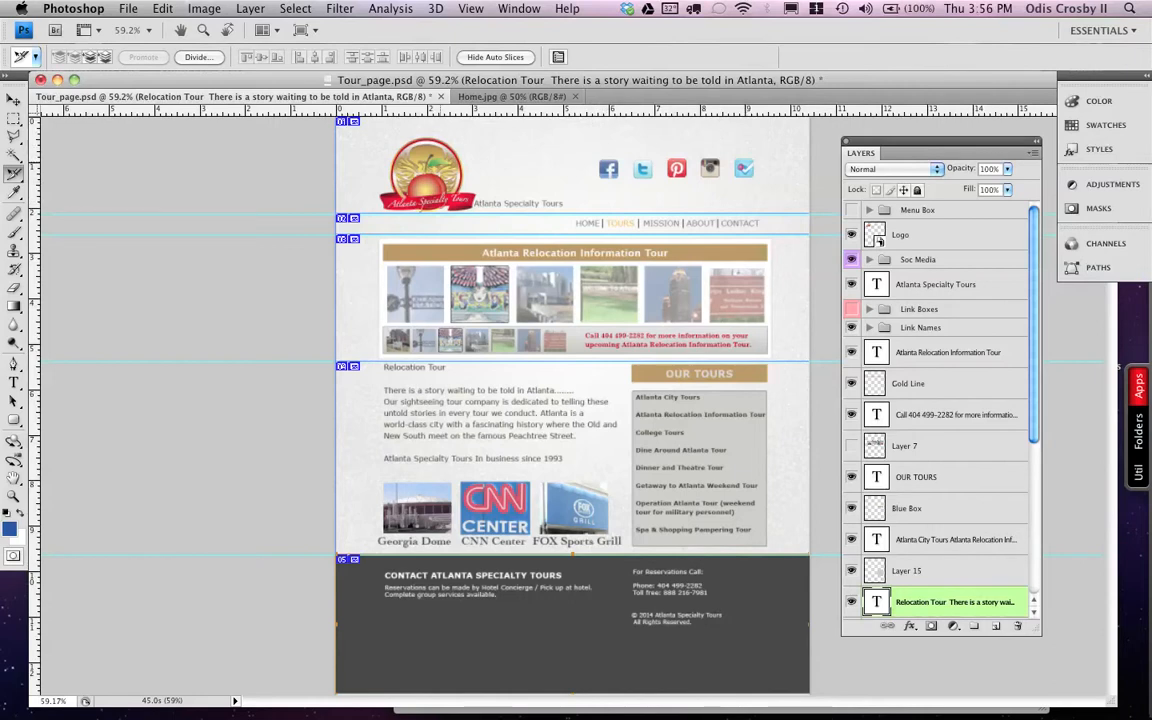
Start a Save for Web & Devices export of the sliced page with JPEG as the format, and proceed to saving
{"action": "left_click", "coordinate": [128, 9]}
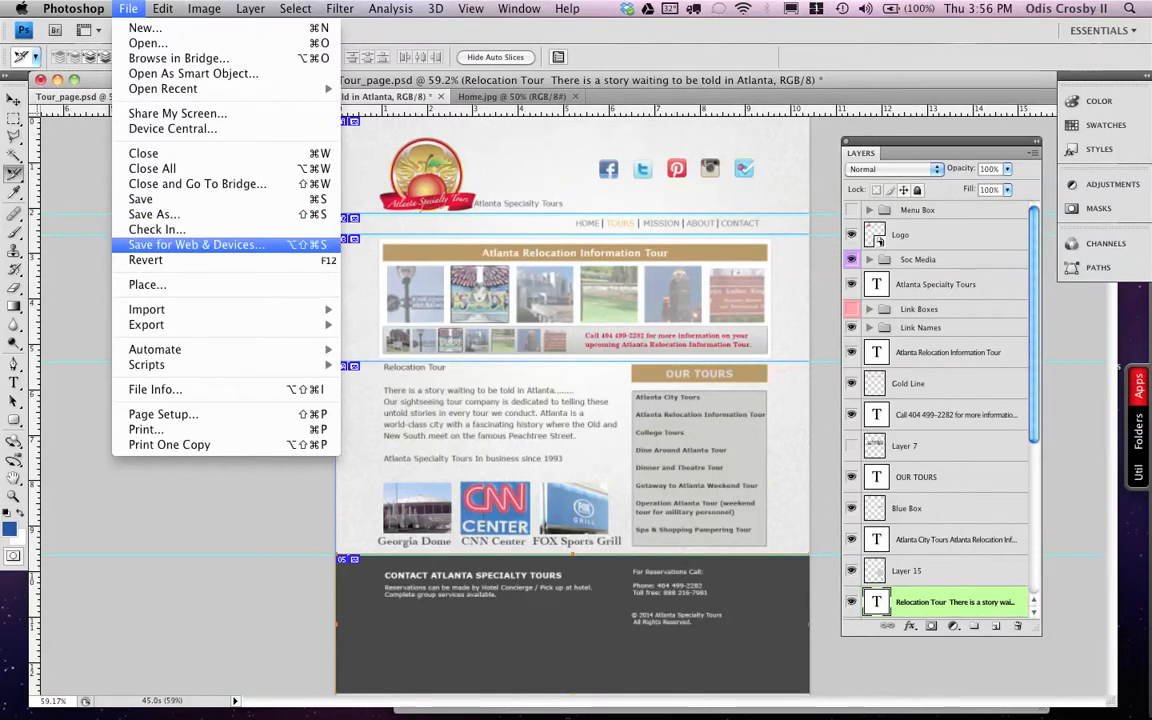
{"action": "left_click", "coordinate": [195, 244]}
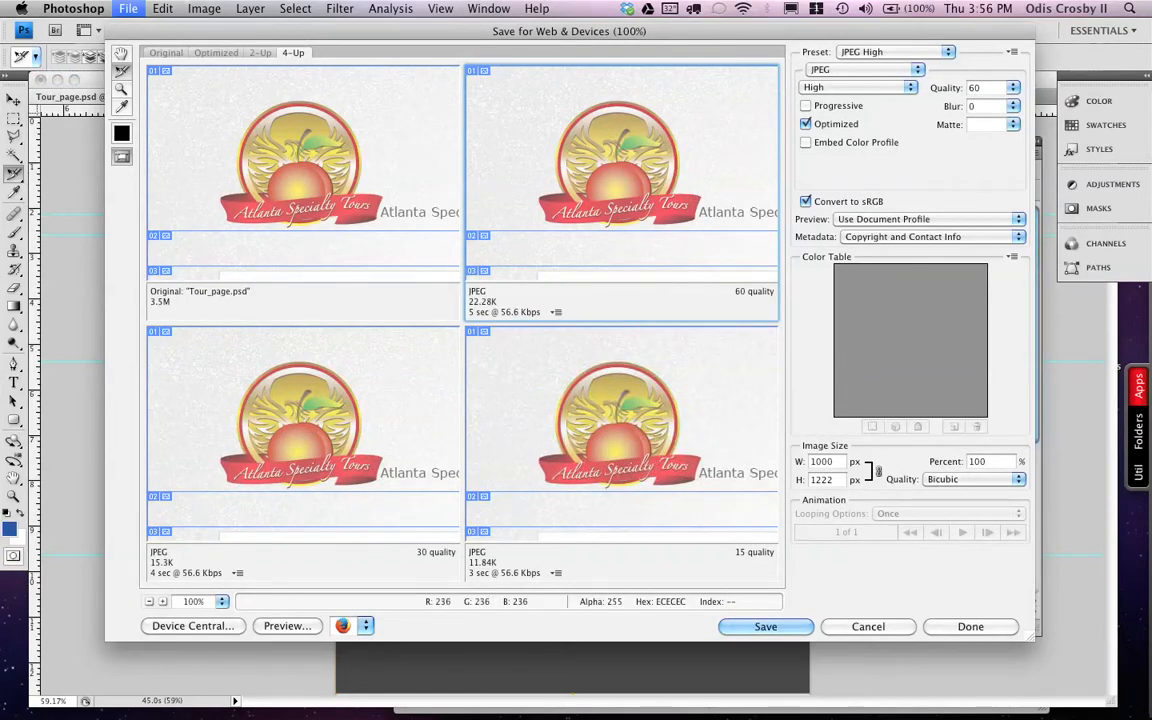
{"action": "left_click", "coordinate": [862, 69]}
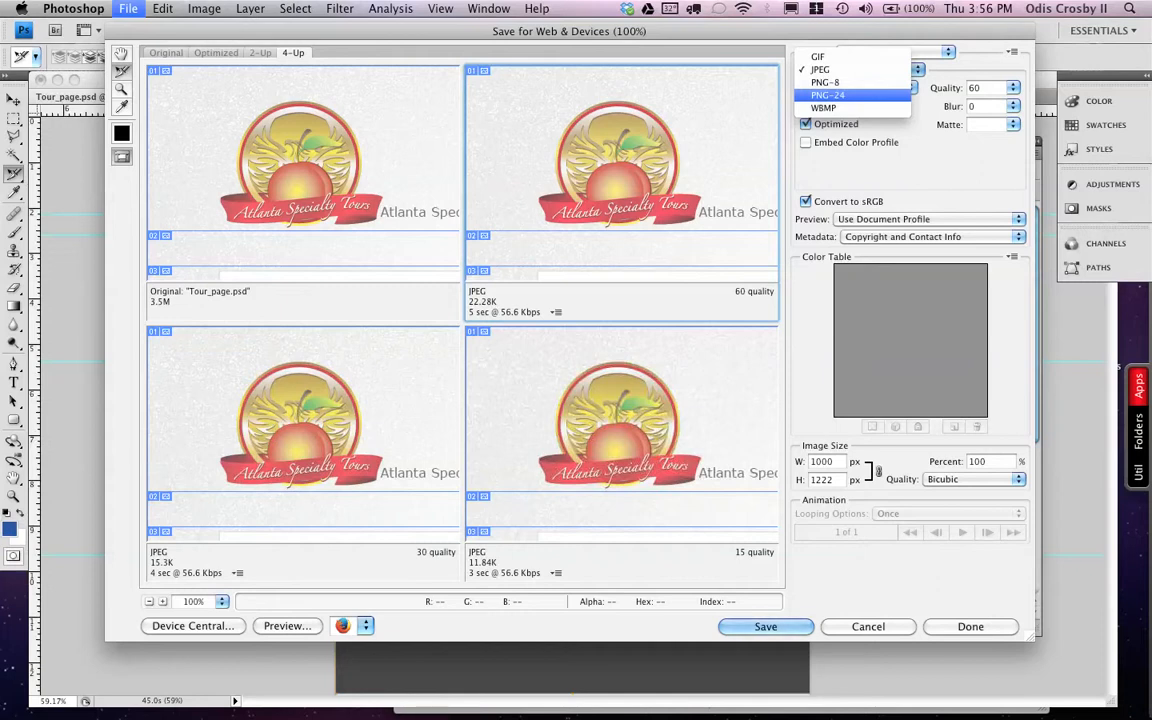
{"action": "key", "text": "Up"}
{"action": "key", "text": "Up"}
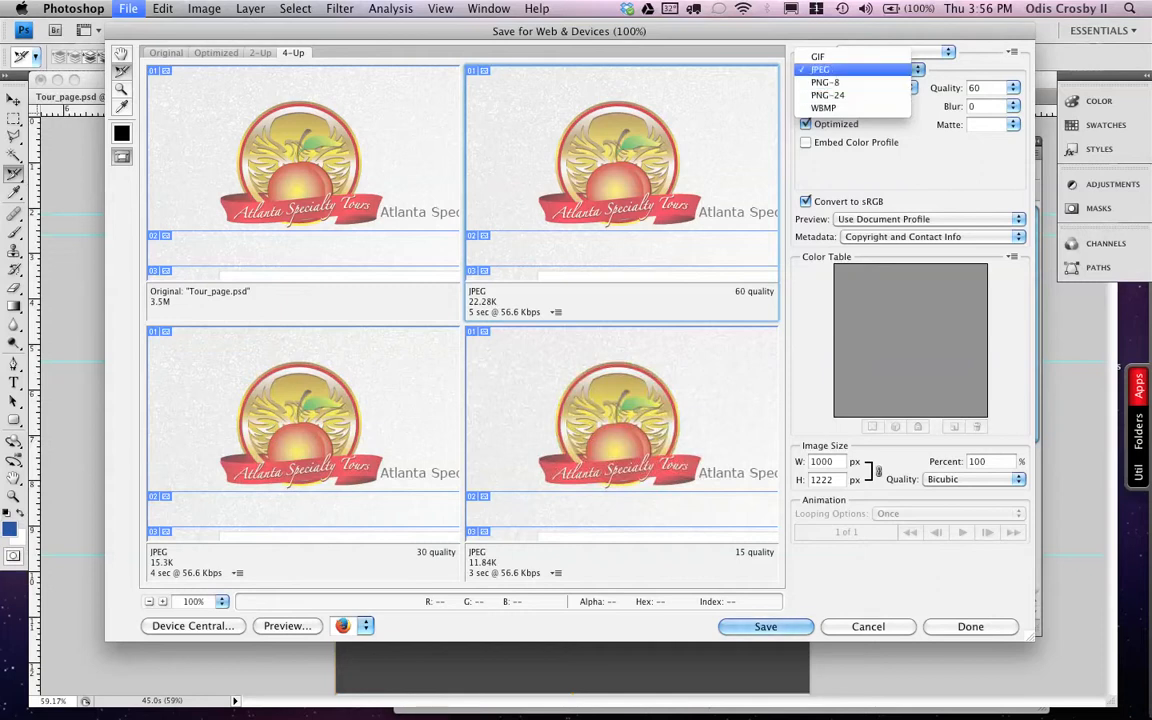
{"action": "key", "text": "Return"}
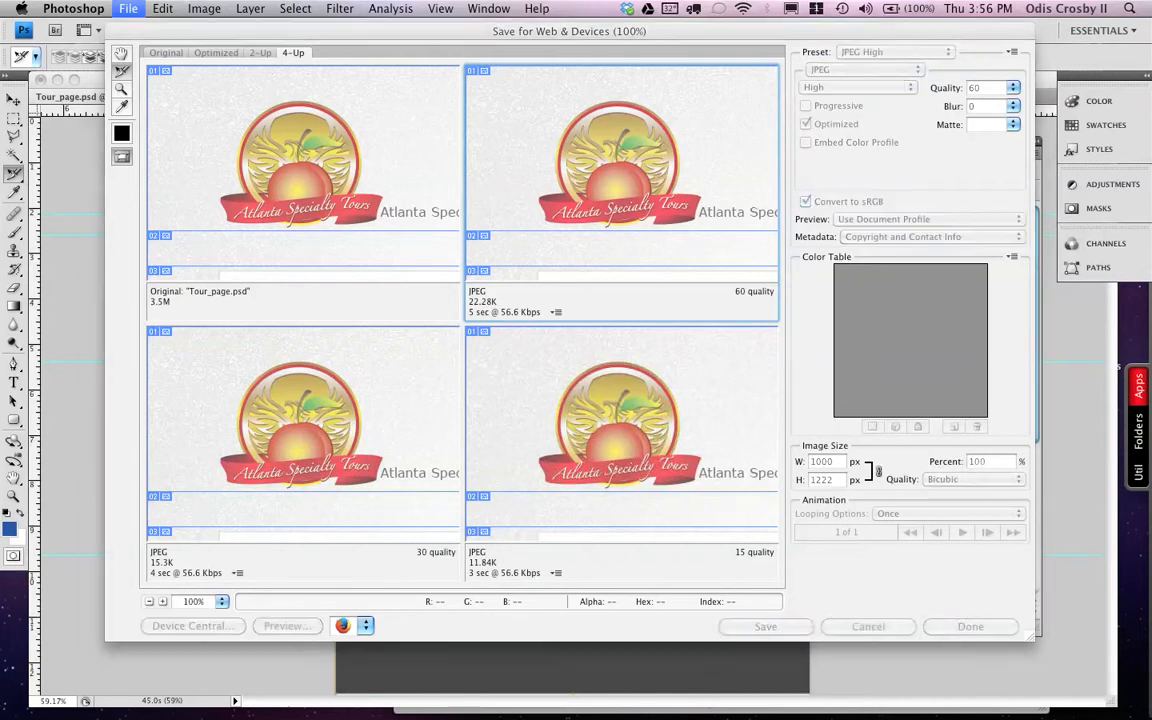
{"action": "key", "text": "Return"}
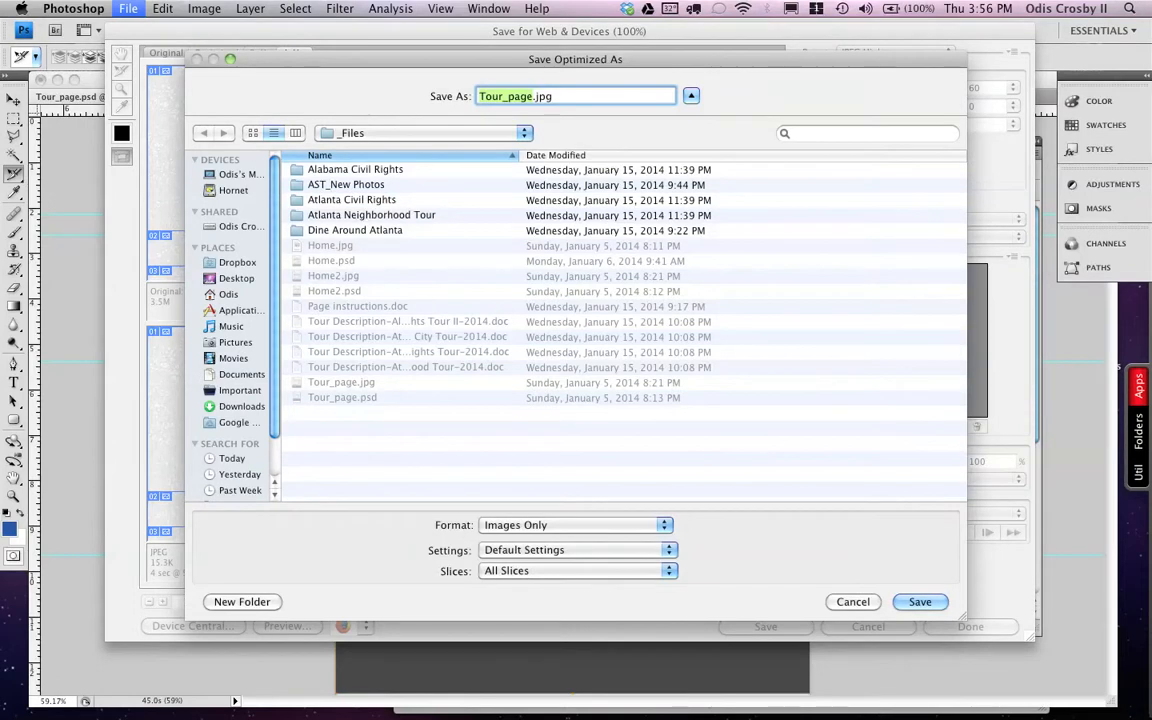
Create a new folder named "Test Web Site" on the Desktop as the export destination
{"action": "key", "text": "super+d"}
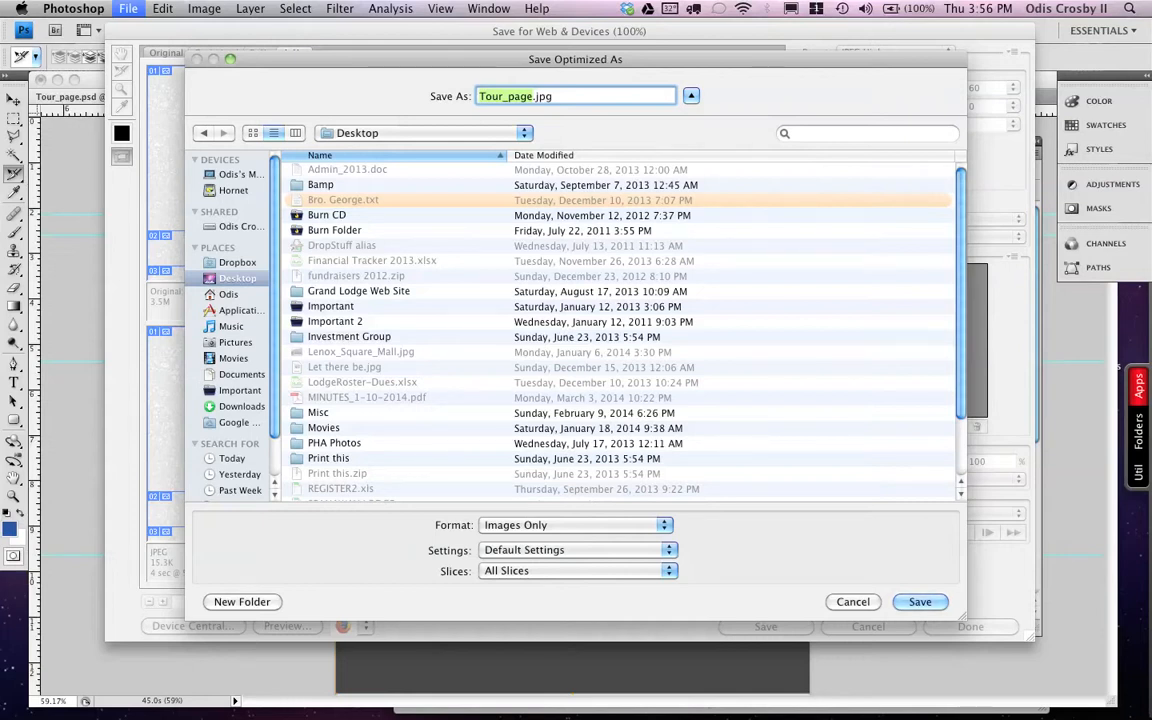
{"action": "key", "text": "super+shift+n"}
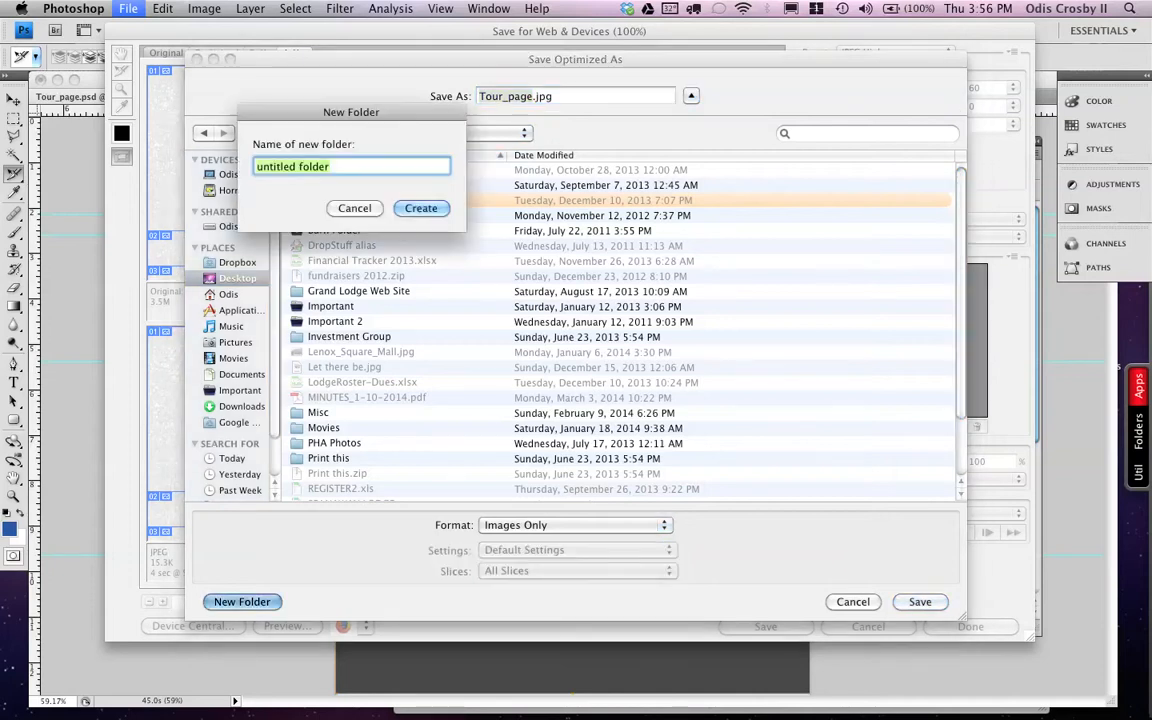
{"action": "type", "text": "Test "}
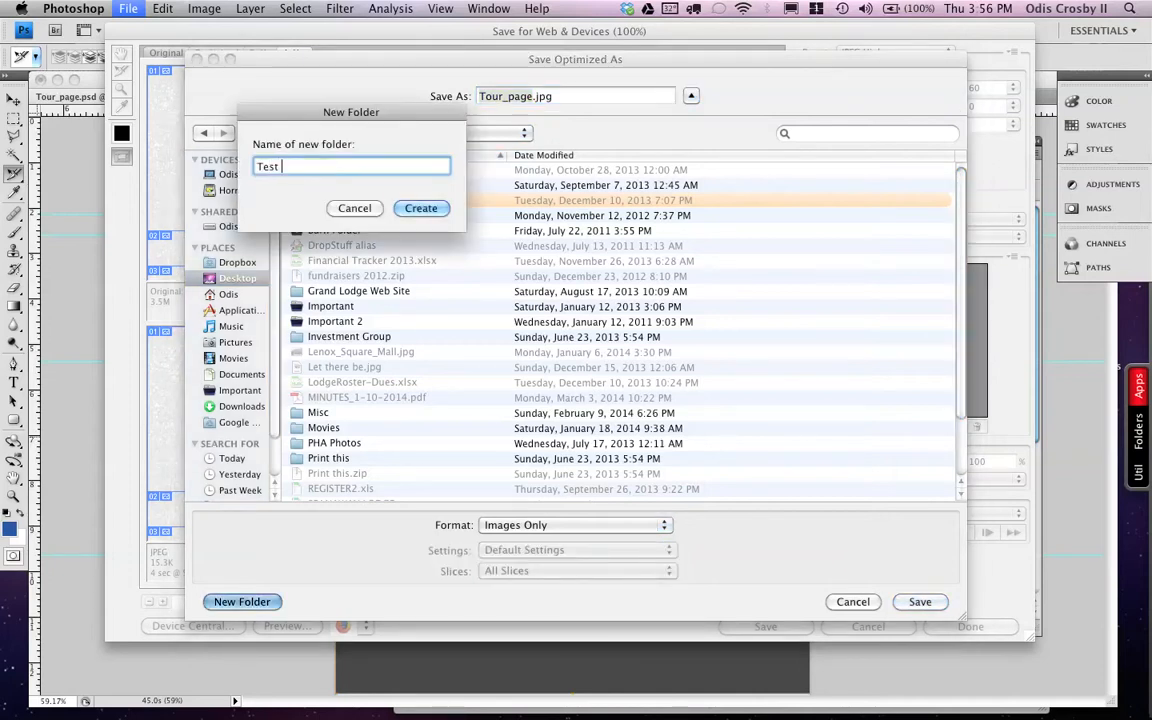
{"action": "type", "text": "Web Site"}
{"action": "key", "text": "Return"}
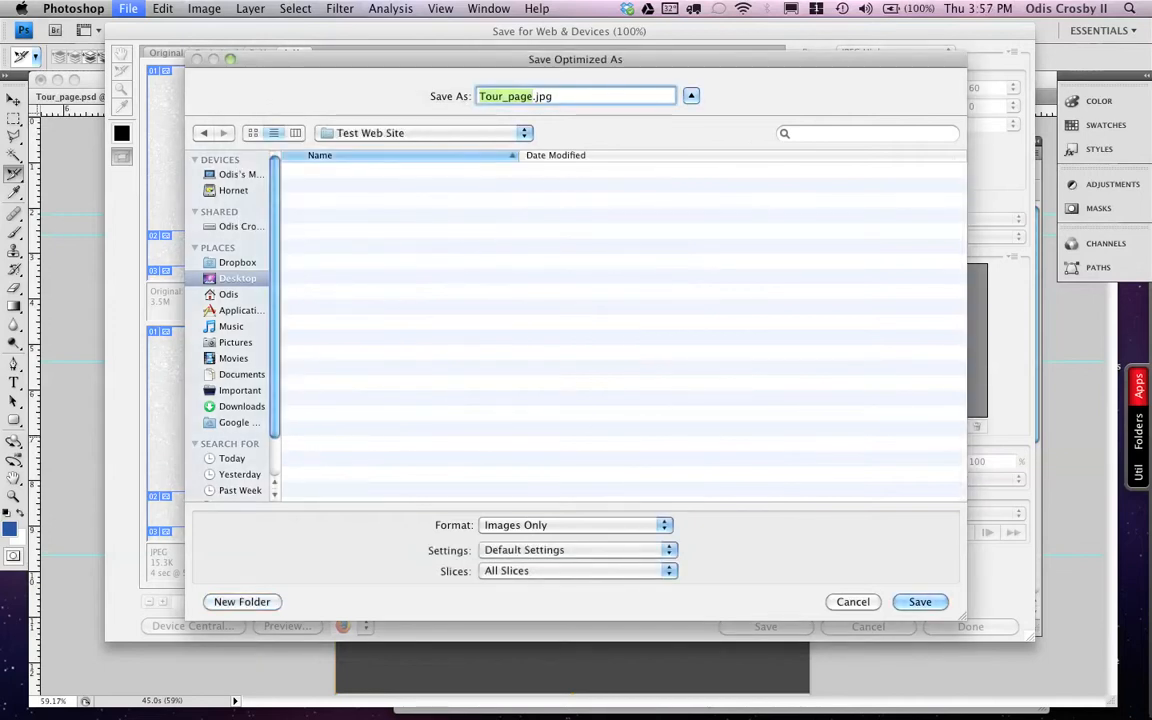
Save all slices as HTML and Images with Default Settings under the file name Tour_page.html
{"action": "left_click", "coordinate": [575, 525]}
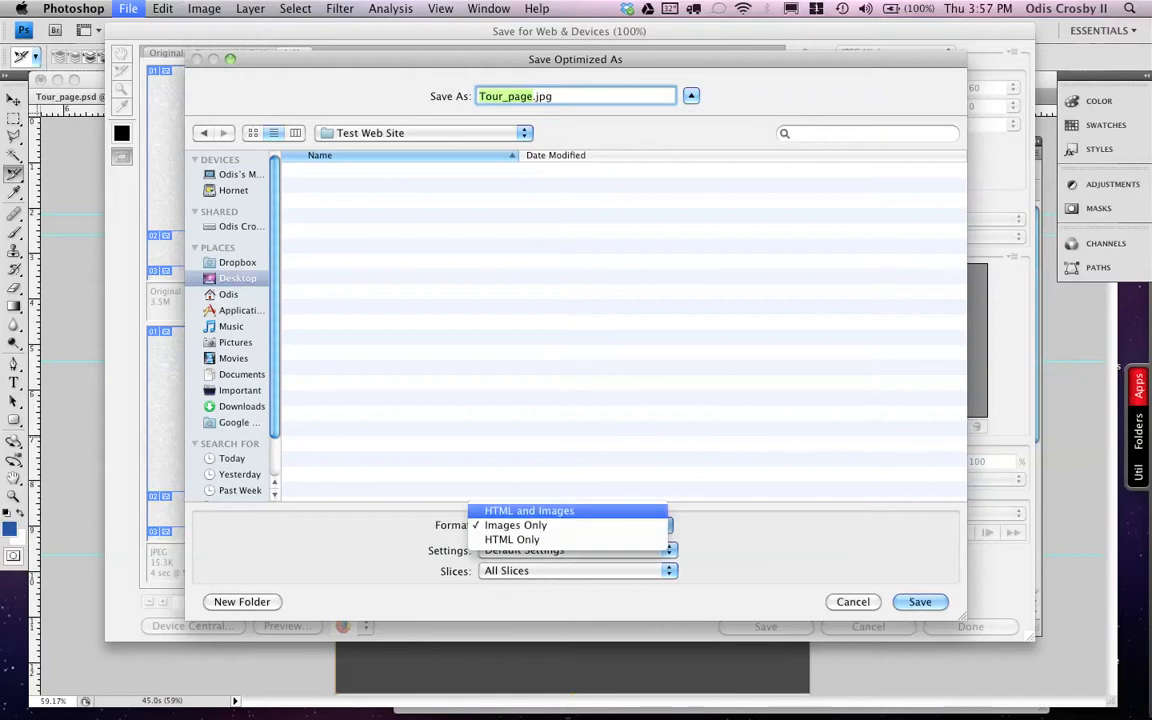
{"action": "left_click", "coordinate": [530, 509]}
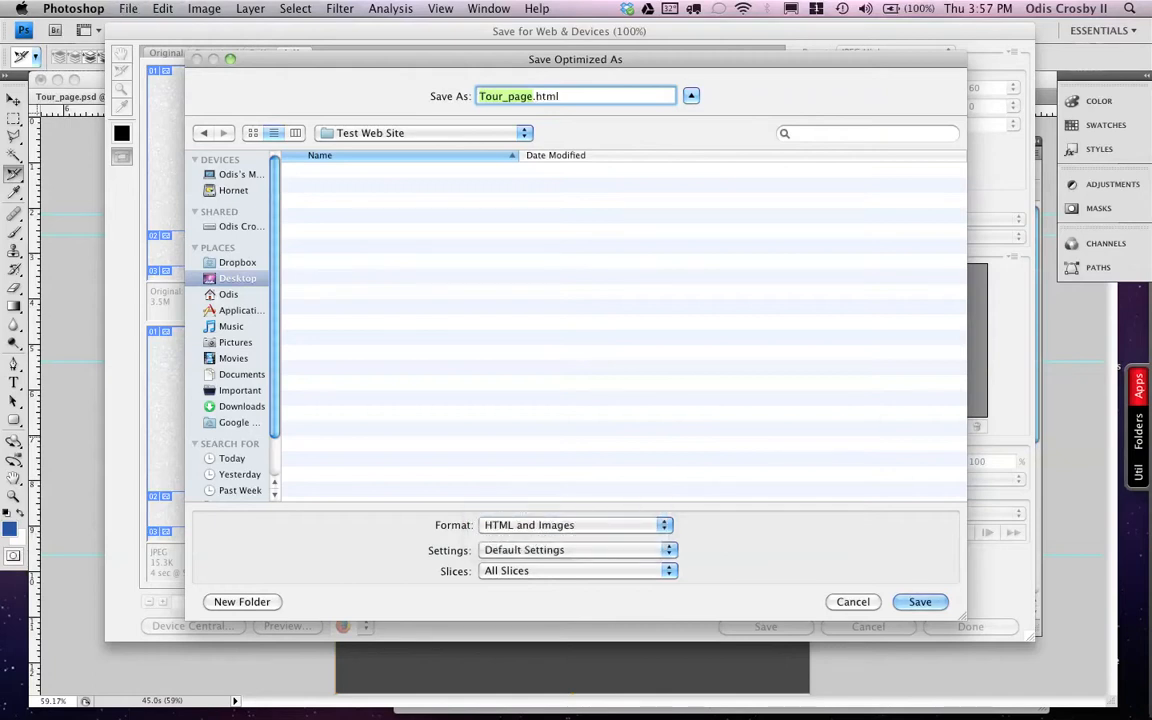
{"action": "left_click", "coordinate": [575, 550]}
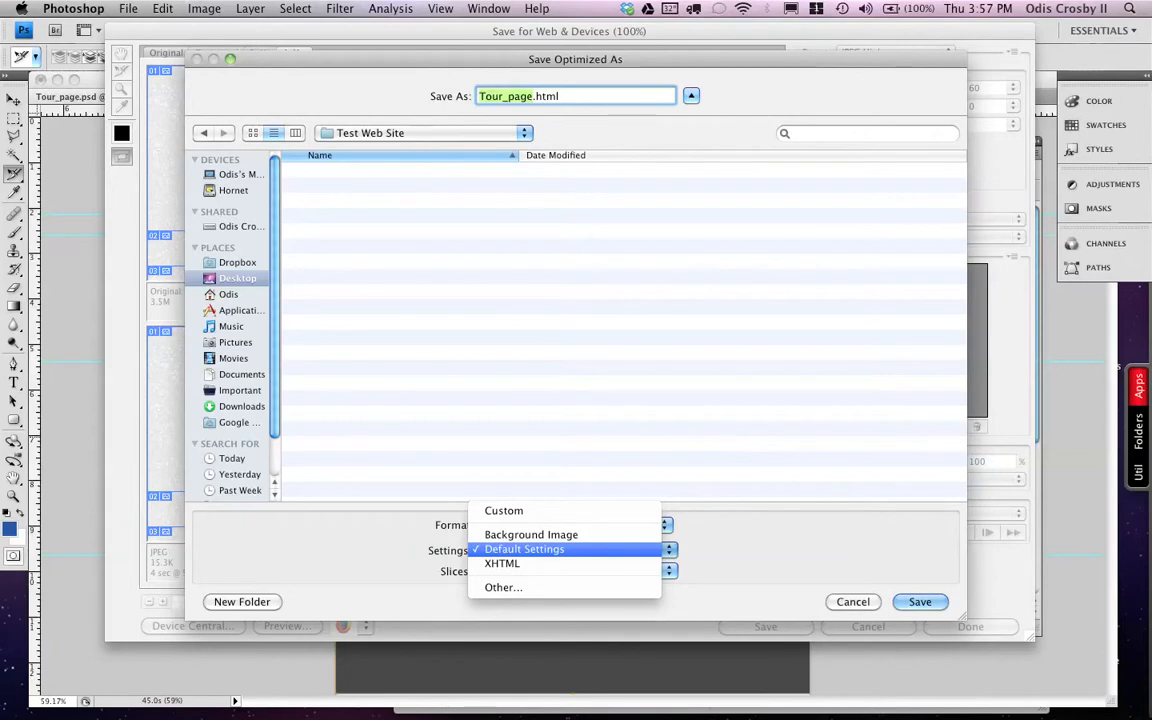
{"action": "left_click", "coordinate": [564, 549]}
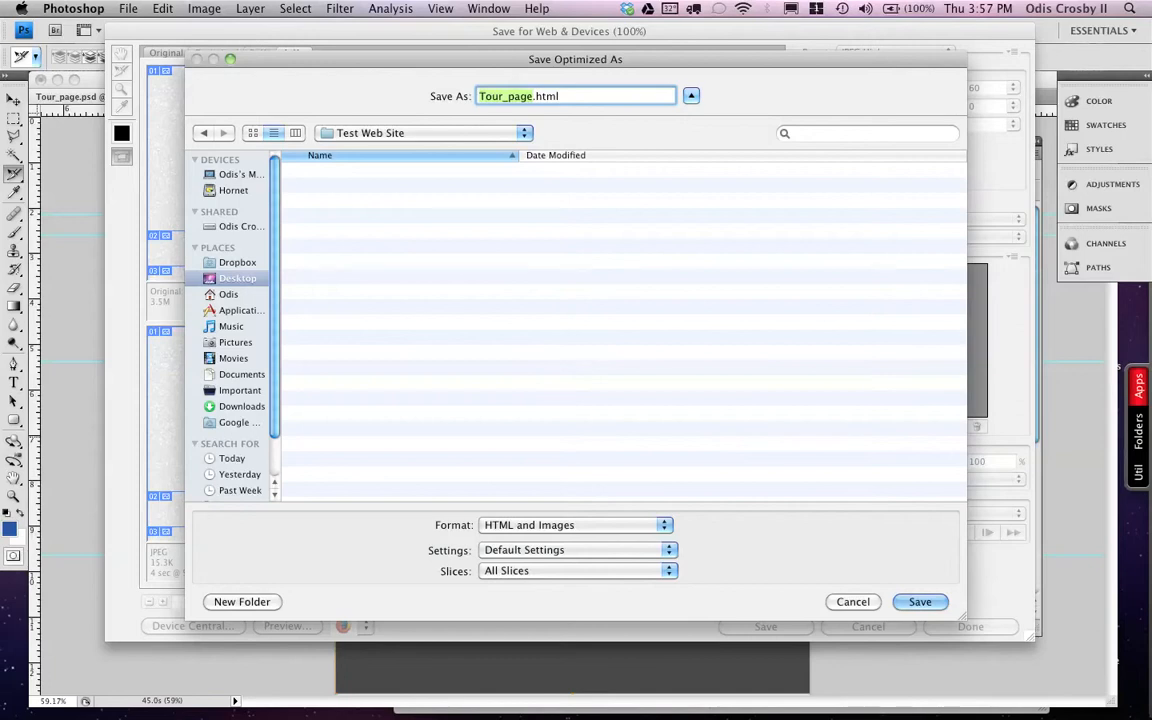
{"action": "key", "text": "Return"}
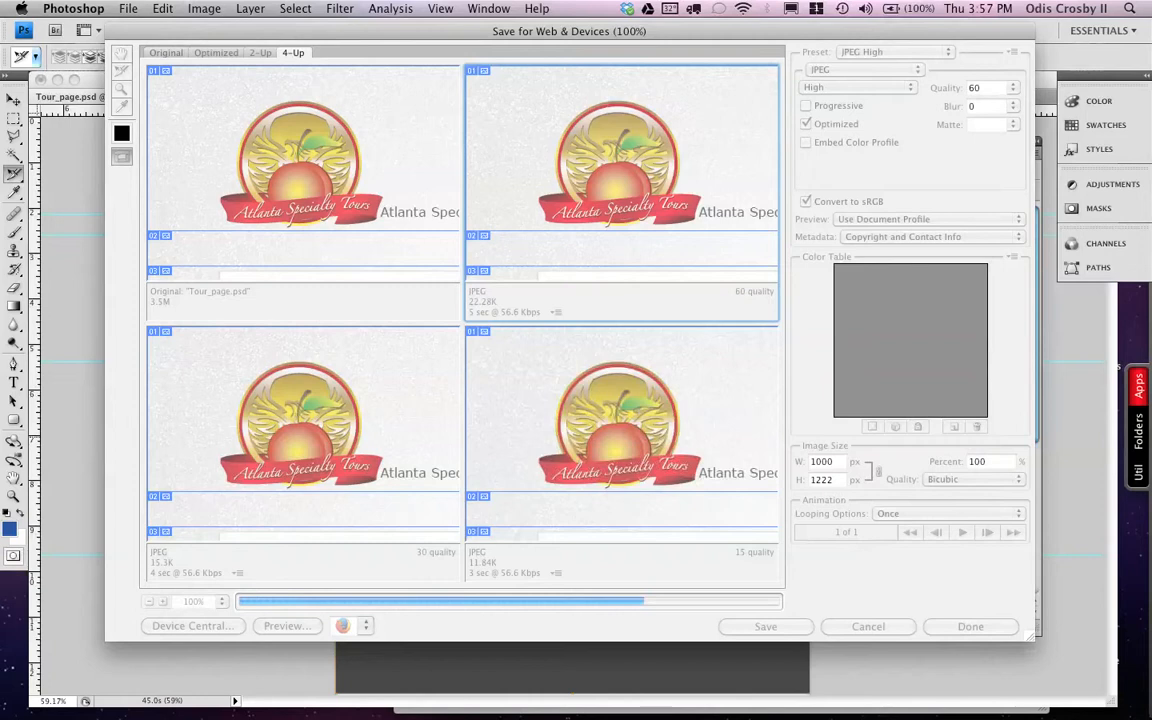
{"action": "mouse_move", "coordinate": [717, 668]}
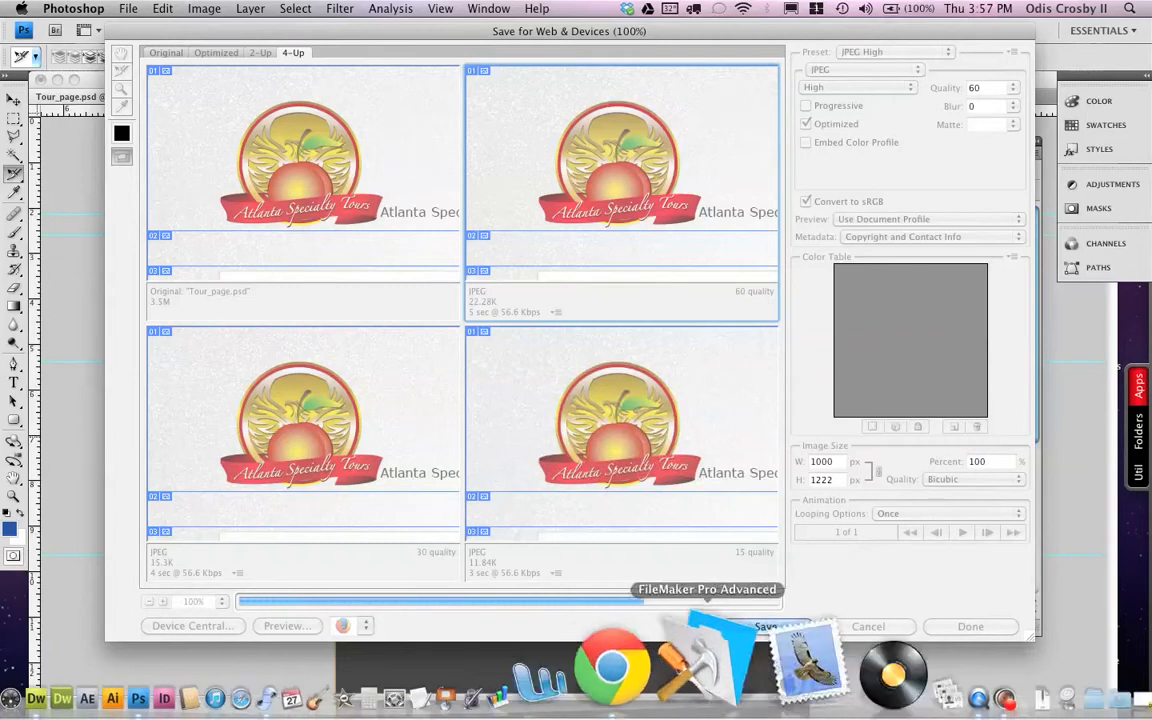
{"action": "right_click", "coordinate": [825, 655]}
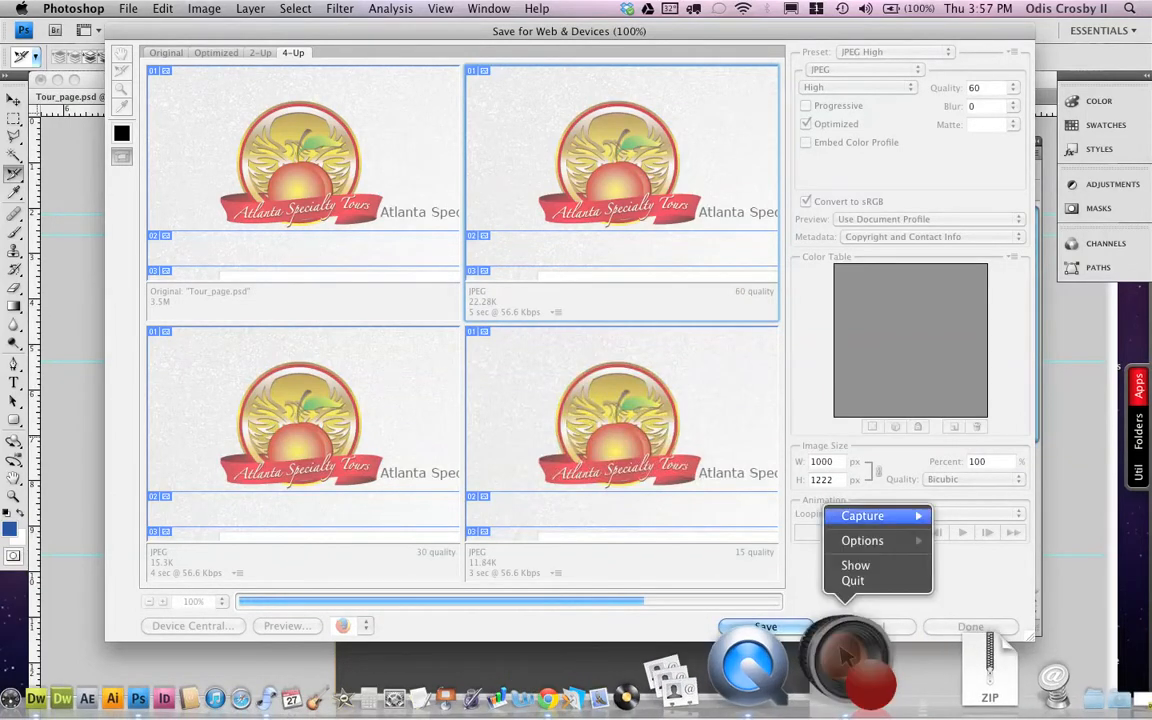